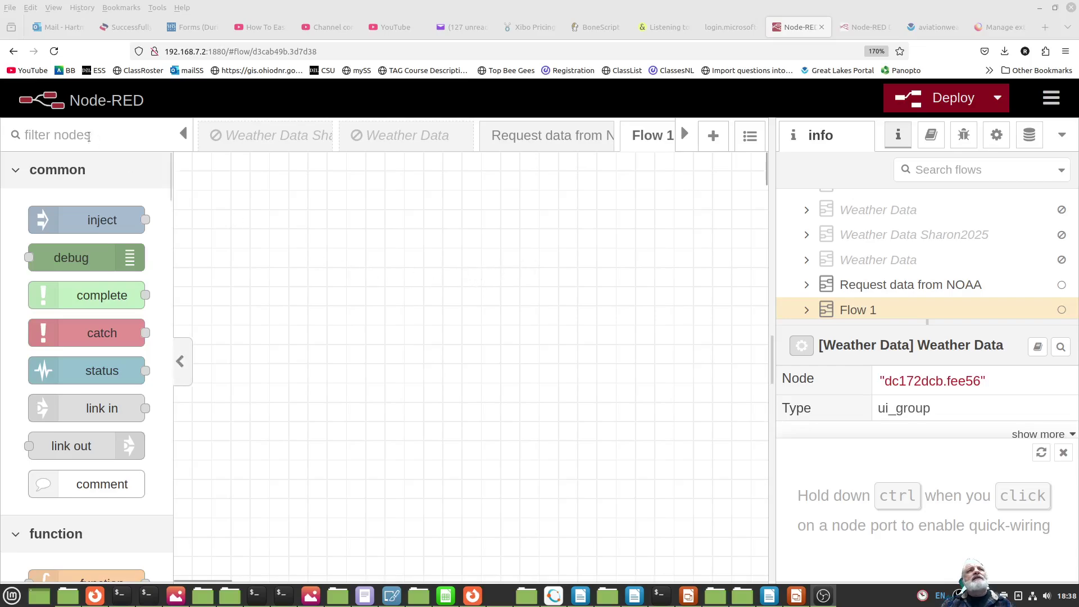
# Browse the node palette to the dashboard category and look over its nodes
pyautogui.click(139, 284)
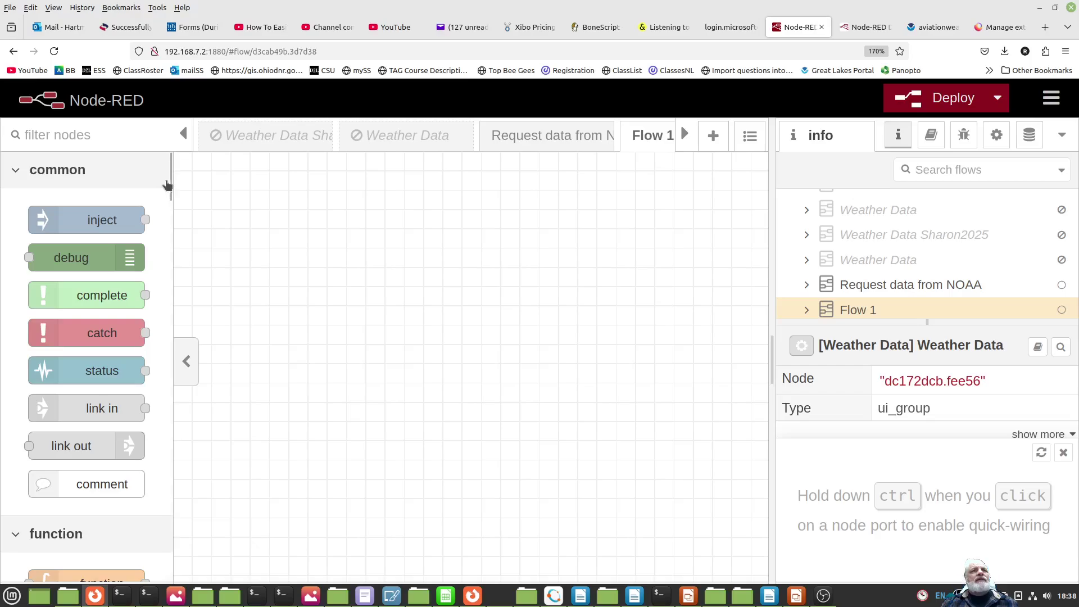
pyautogui.moveTo(168, 185); pyautogui.dragTo(163, 508)
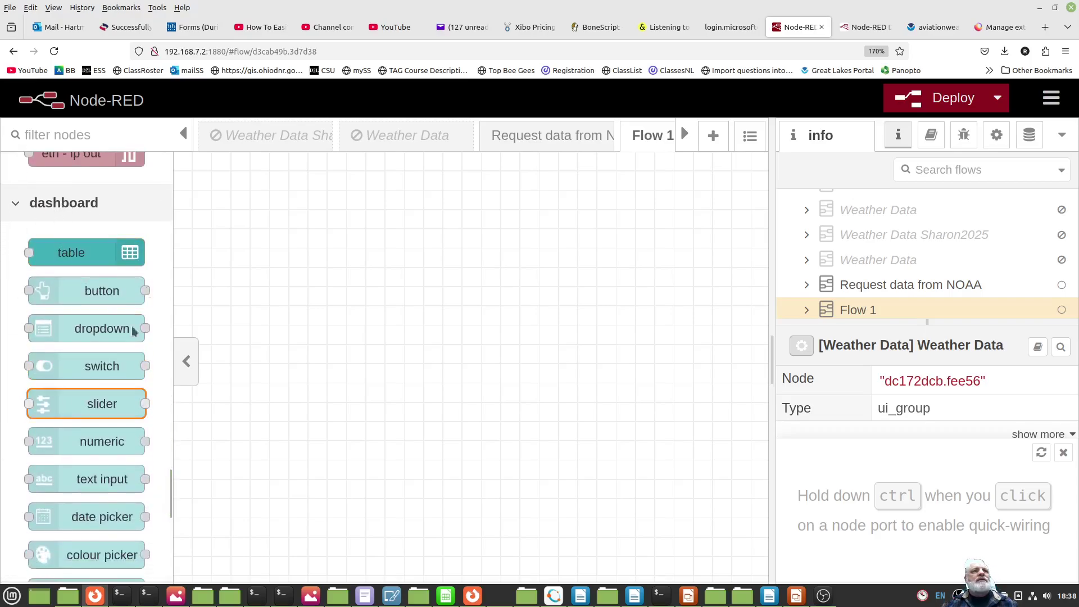
pyautogui.moveTo(172, 500); pyautogui.dragTo(170, 483)
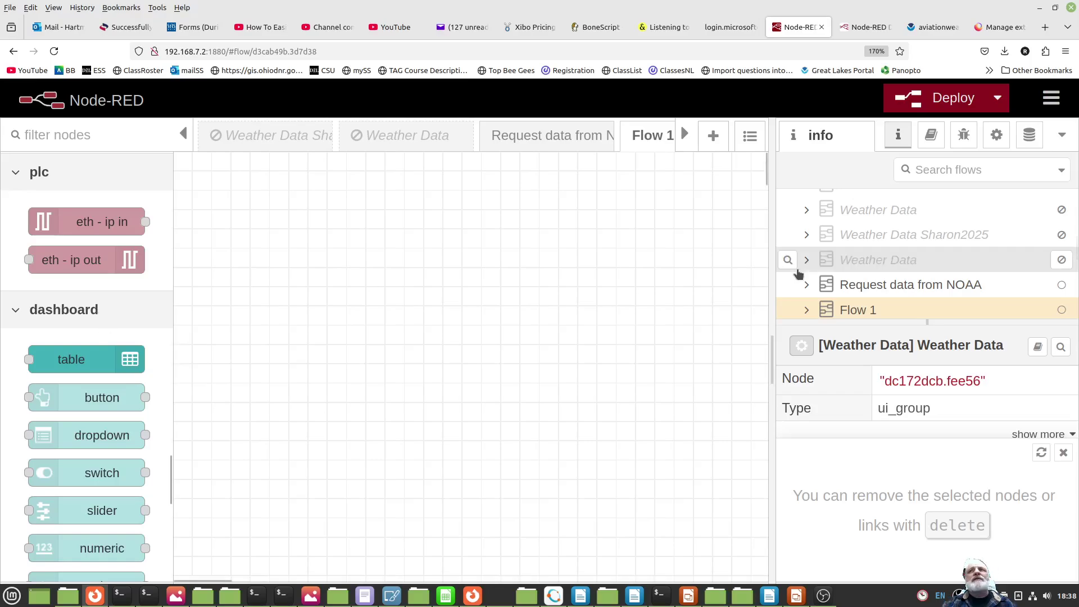
# Check the installed palette modules for the dashboard package by filtering them with "dash", and close the settings
pyautogui.click(1051, 98)
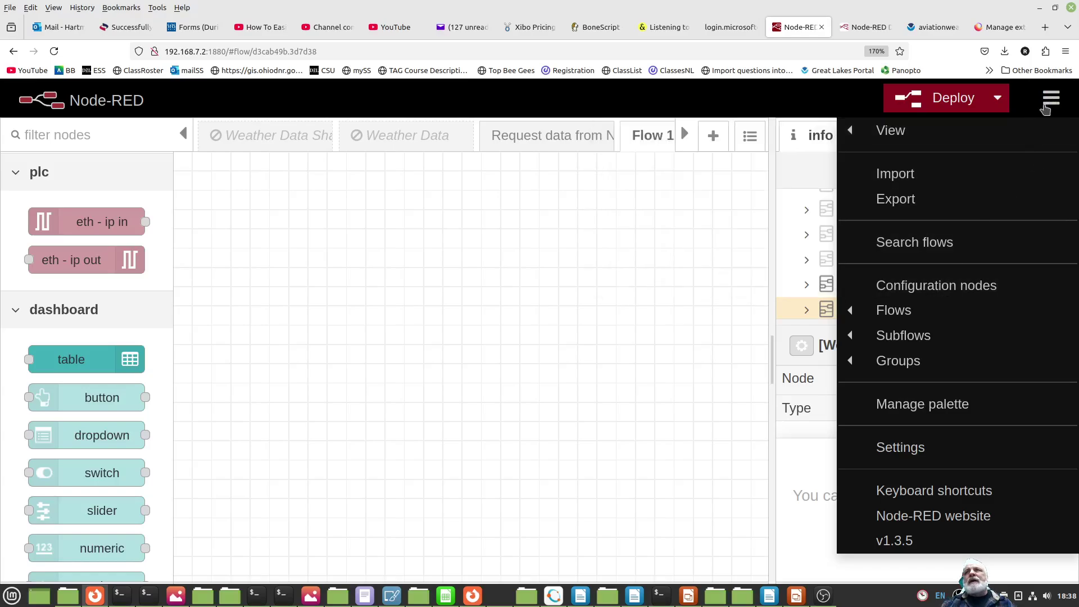
pyautogui.click(1051, 98)
pyautogui.click(1051, 99)
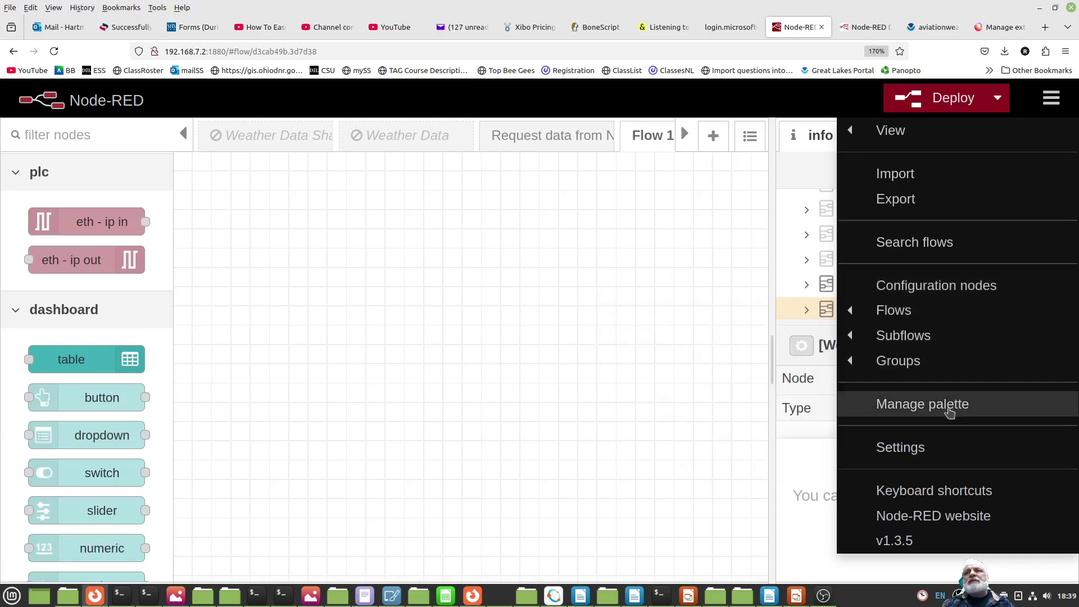
pyautogui.click(949, 410)
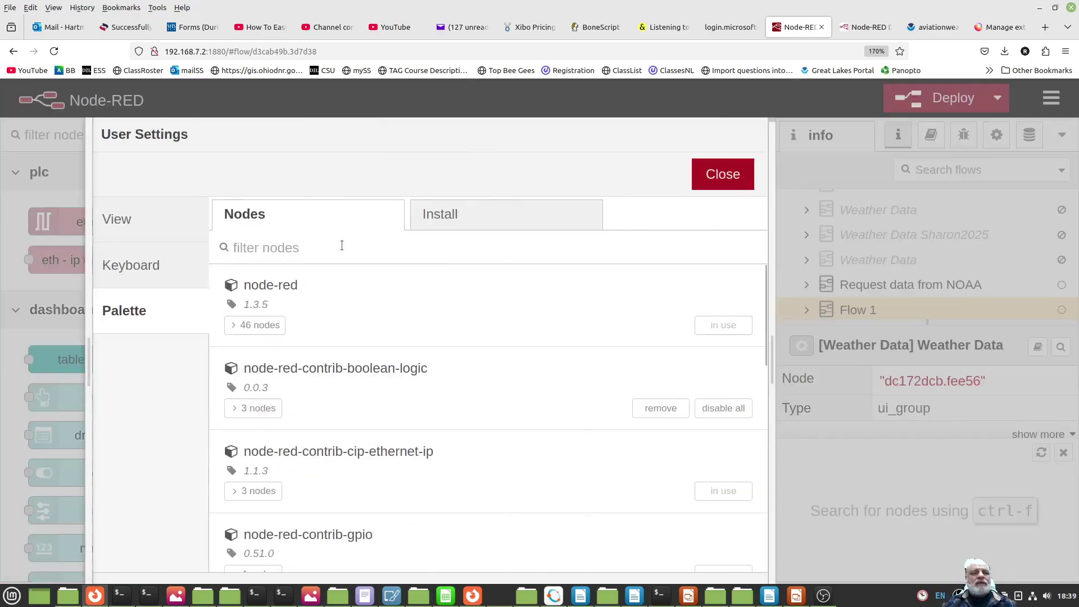
pyautogui.write('dash')
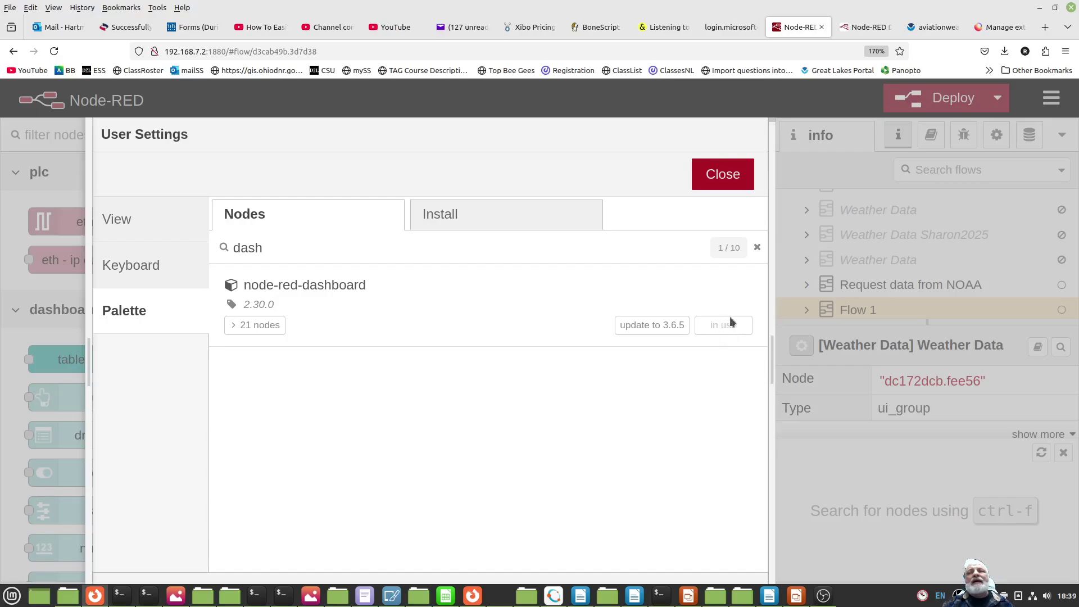
pyautogui.click(718, 174)
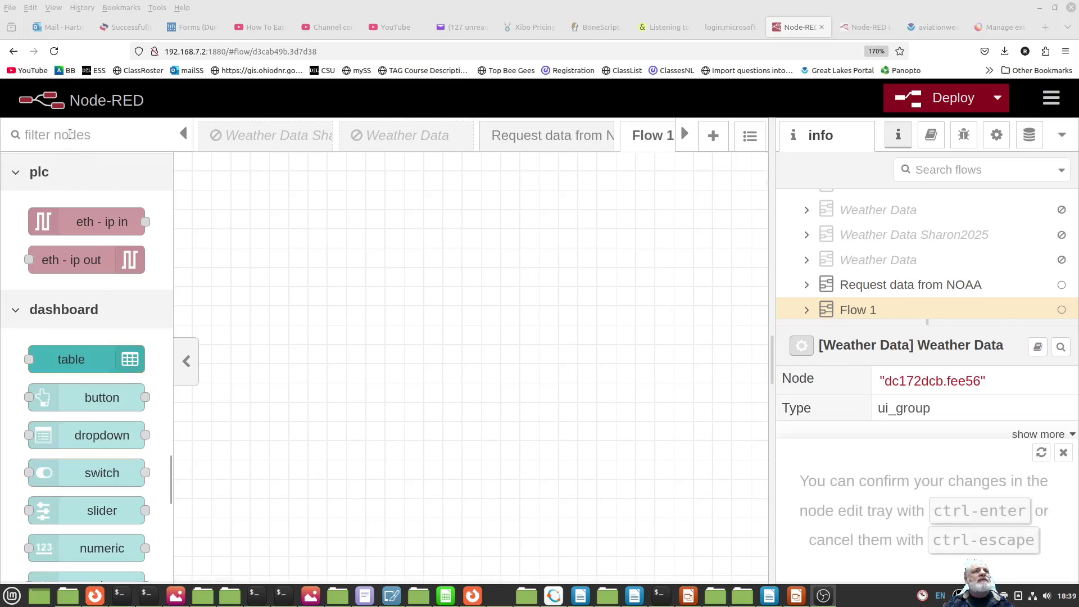
# Filter the node palette for "swi" and place a dashboard switch node on the empty Flow 1 canvas
pyautogui.click(69, 134)
pyautogui.scroll(-3, 107, 343)
pyautogui.scroll(15, 107, 345)
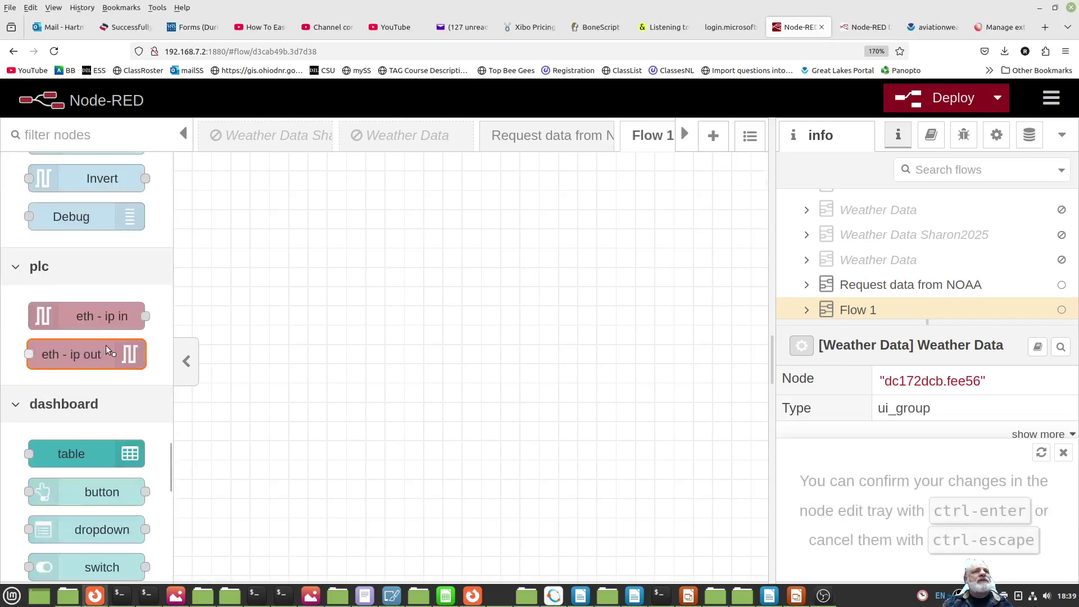
pyautogui.scroll(5, 79, 169)
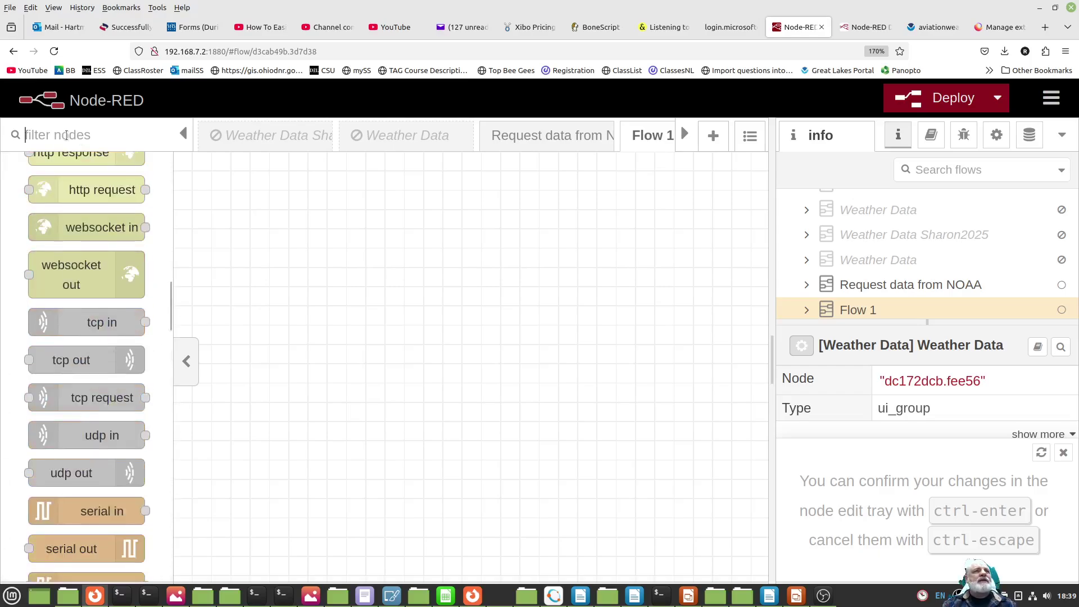
pyautogui.write('swi')
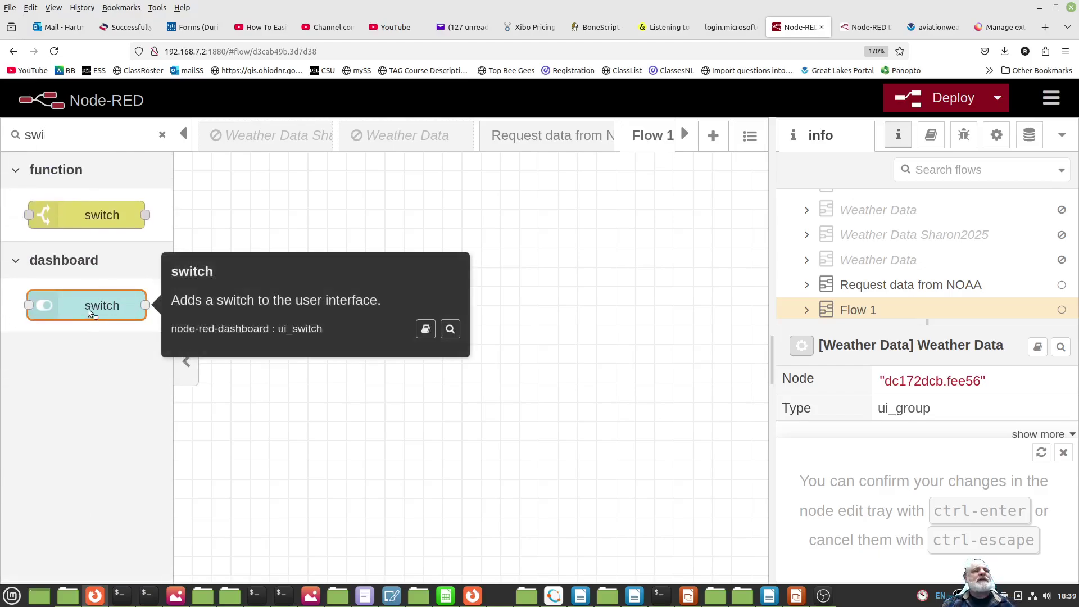
pyautogui.moveTo(118, 306); pyautogui.dragTo(233, 260)
pyautogui.moveTo(98, 240); pyautogui.dragTo(350, 273)
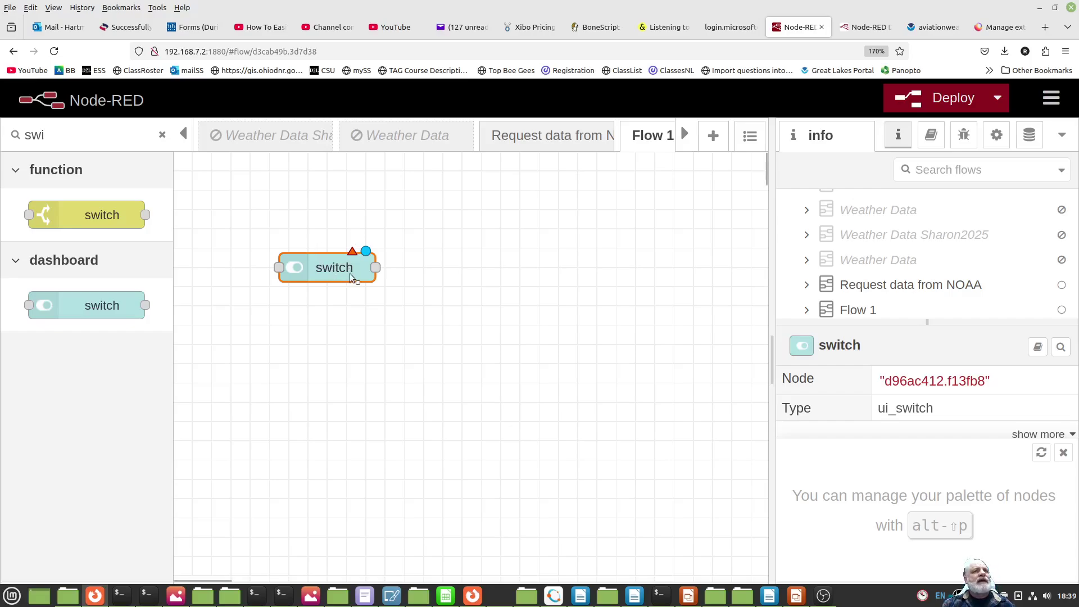
# Find the dashboard text node with the filter "text", place it to the right of the switch node and wire the switch output to it
pyautogui.moveTo(62, 137); pyautogui.dragTo(25, 137)
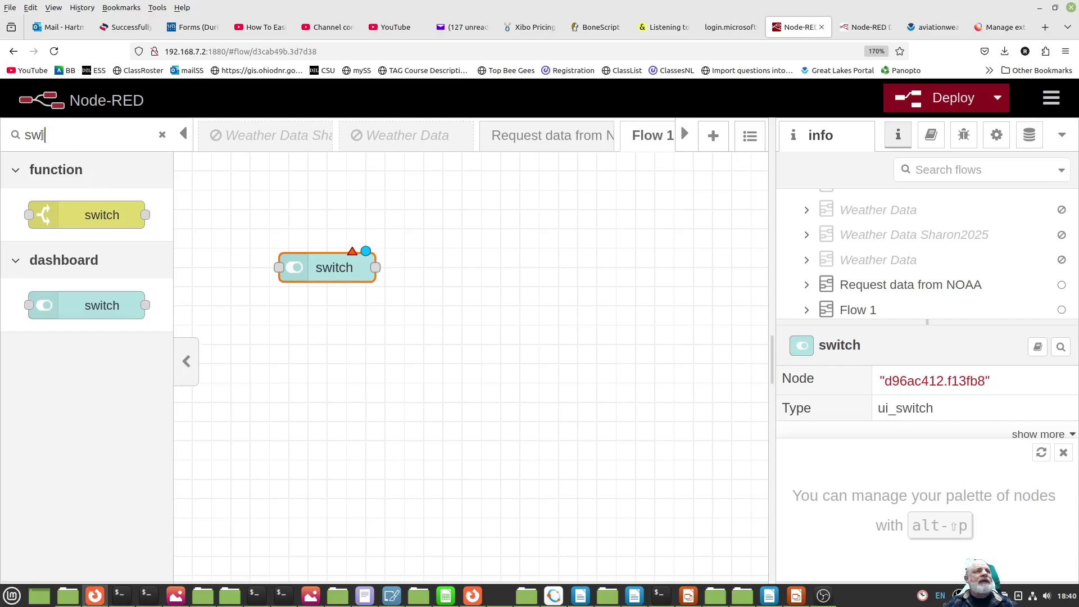
pyautogui.write('text')
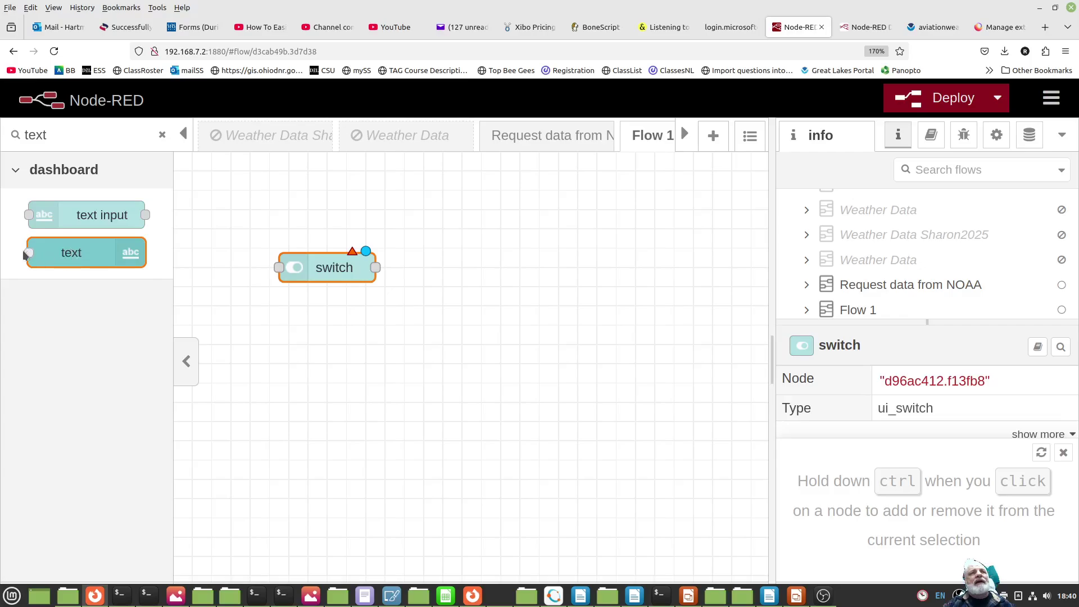
pyautogui.moveTo(63, 257); pyautogui.dragTo(578, 263)
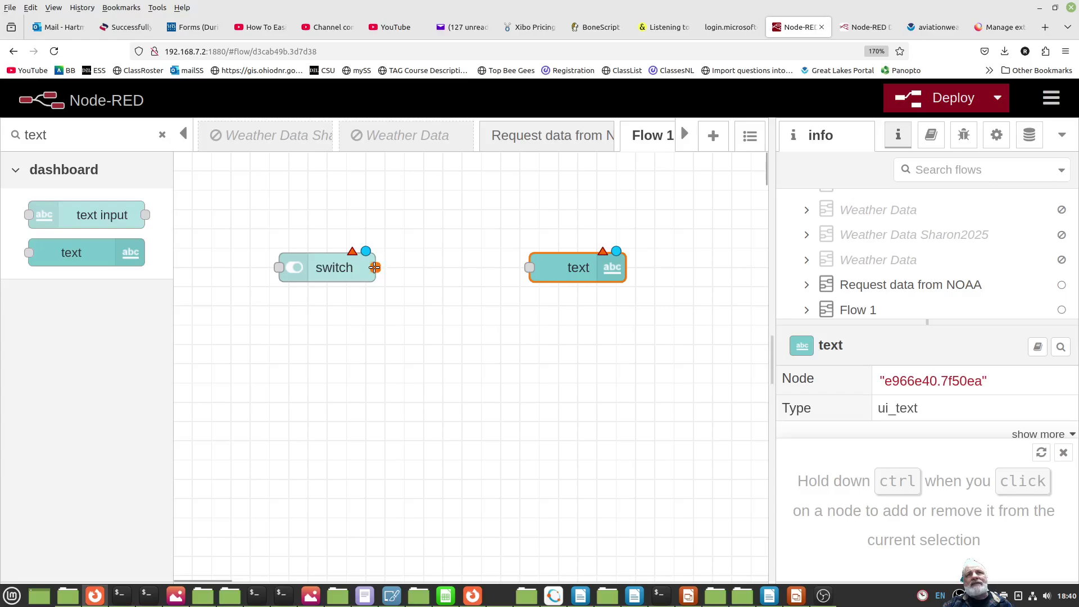
pyautogui.moveTo(382, 269); pyautogui.dragTo(542, 275)
pyautogui.click(558, 265)
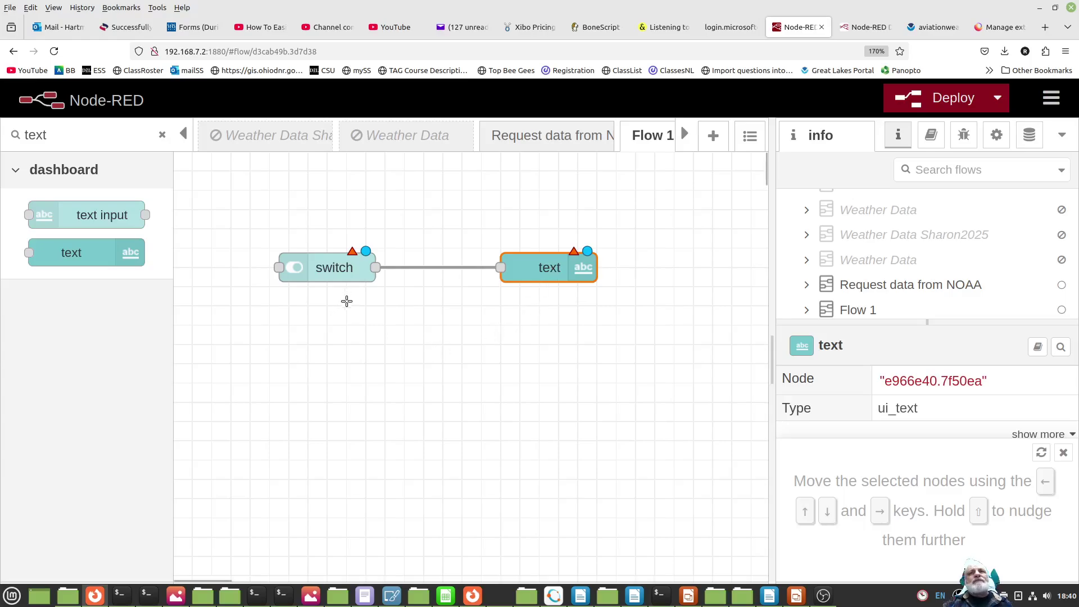
# Start a new dashboard group from the switch node's properties and name it "Boolean Group"
pyautogui.doubleClick(350, 271)
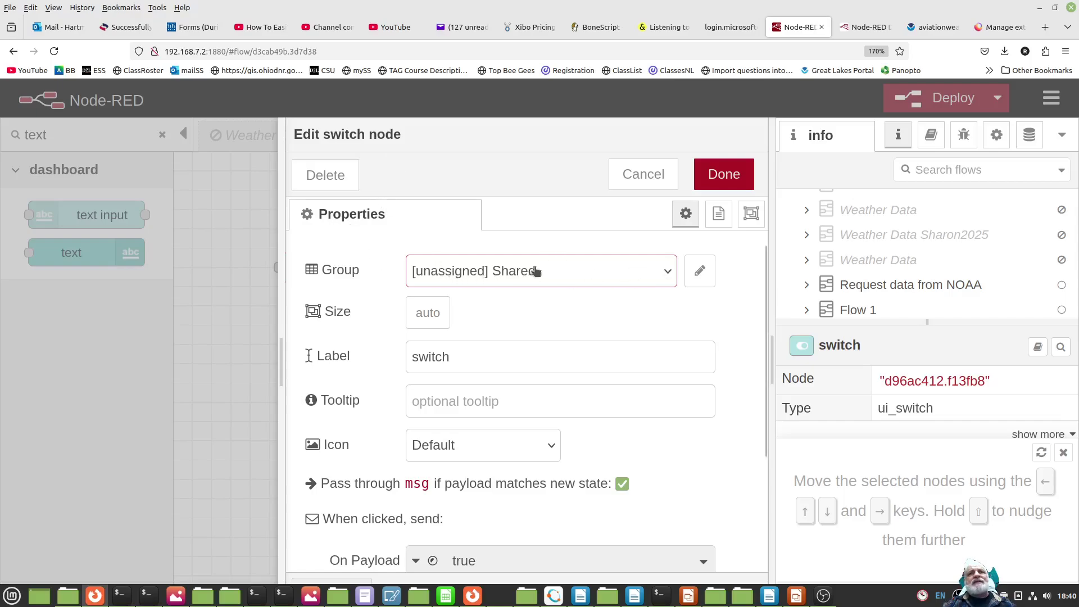
pyautogui.click(669, 272)
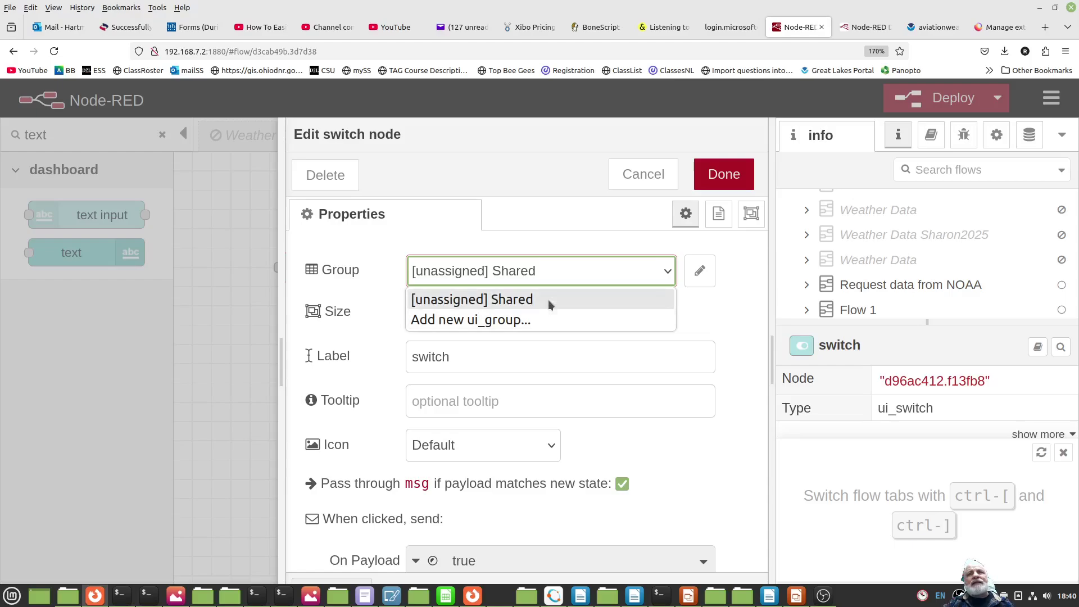
pyautogui.click(567, 286)
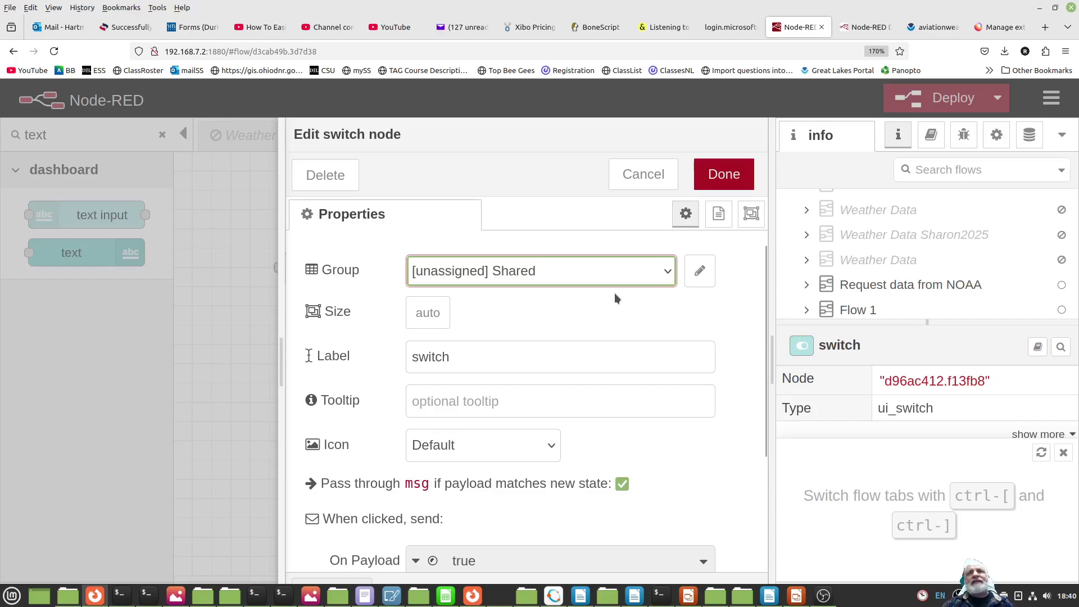
pyautogui.click(663, 276)
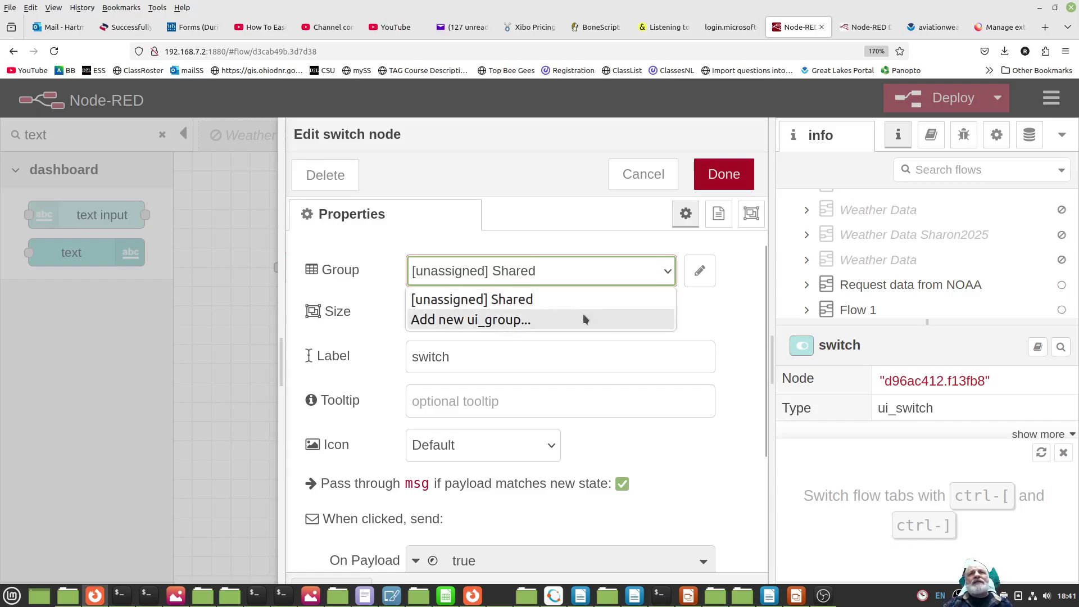
pyautogui.click(561, 319)
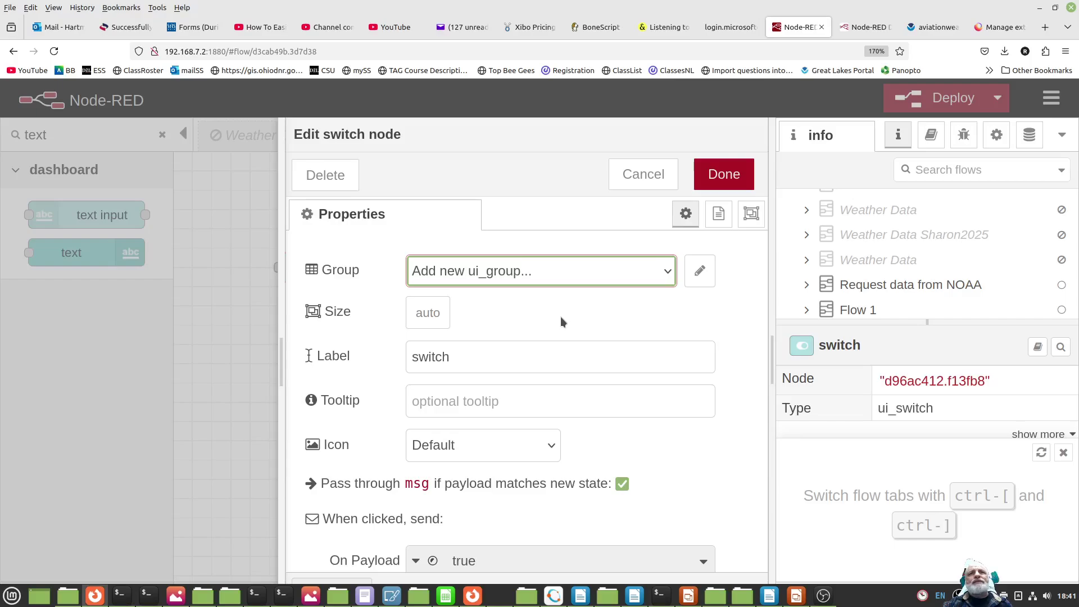
pyautogui.click(698, 274)
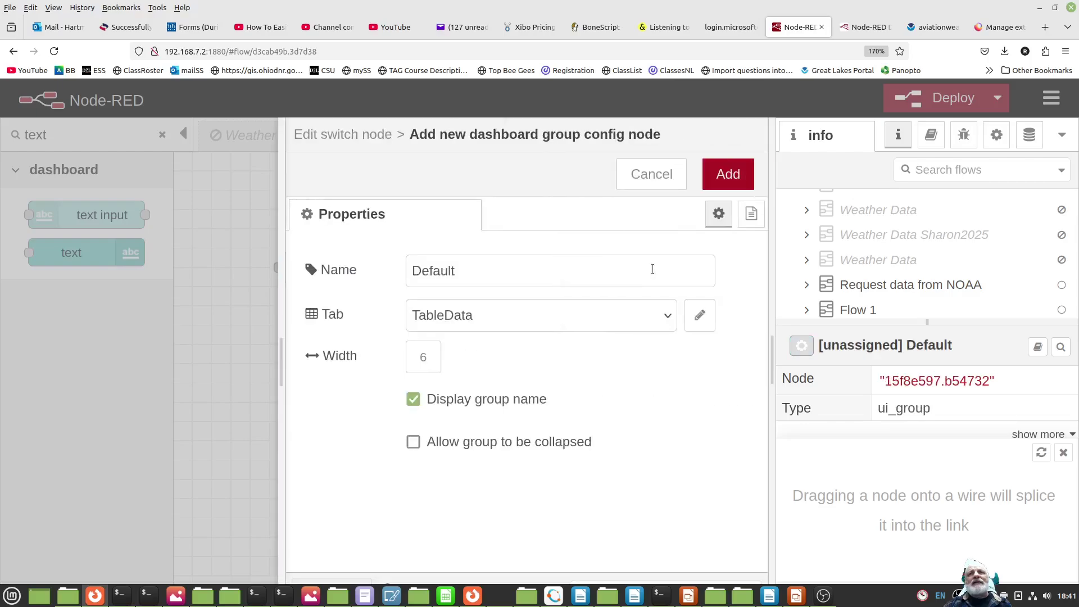
pyautogui.click(574, 271)
pyautogui.moveTo(555, 271); pyautogui.dragTo(396, 264)
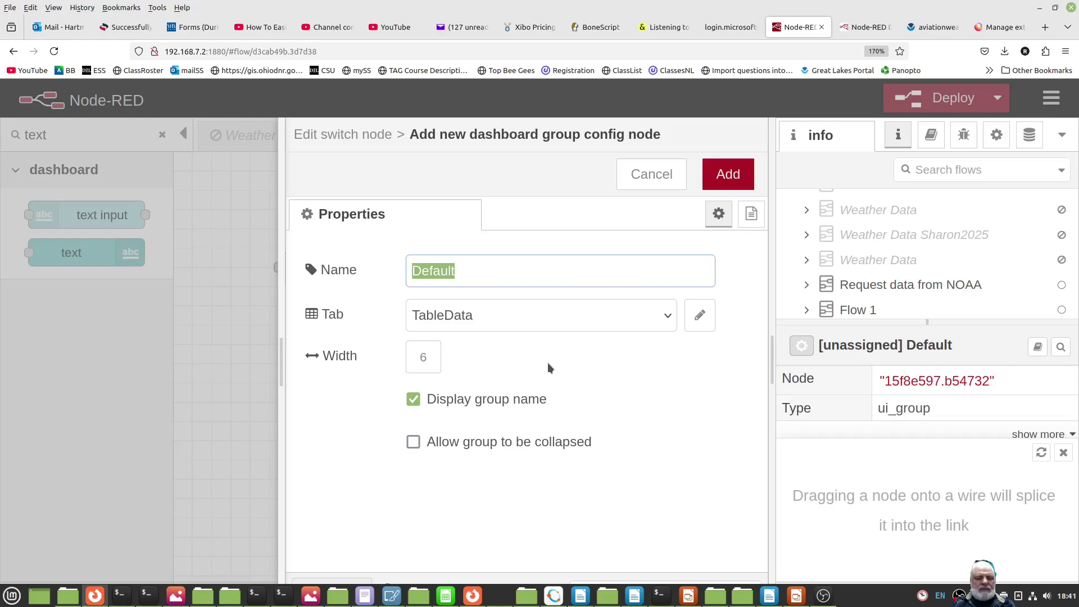
pyautogui.write('Boo')
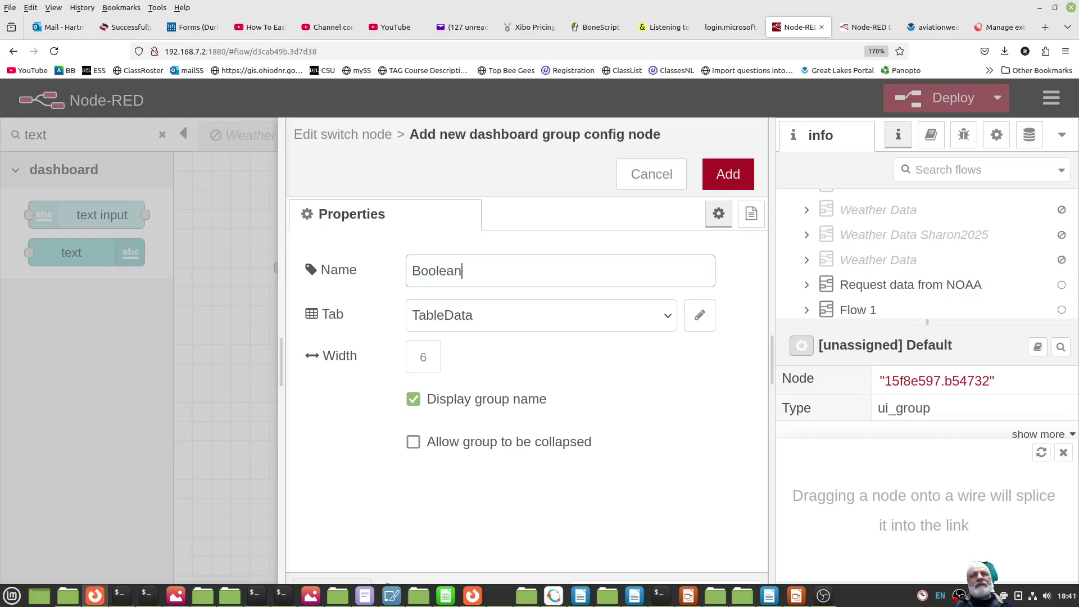
pyautogui.write('lean Group')
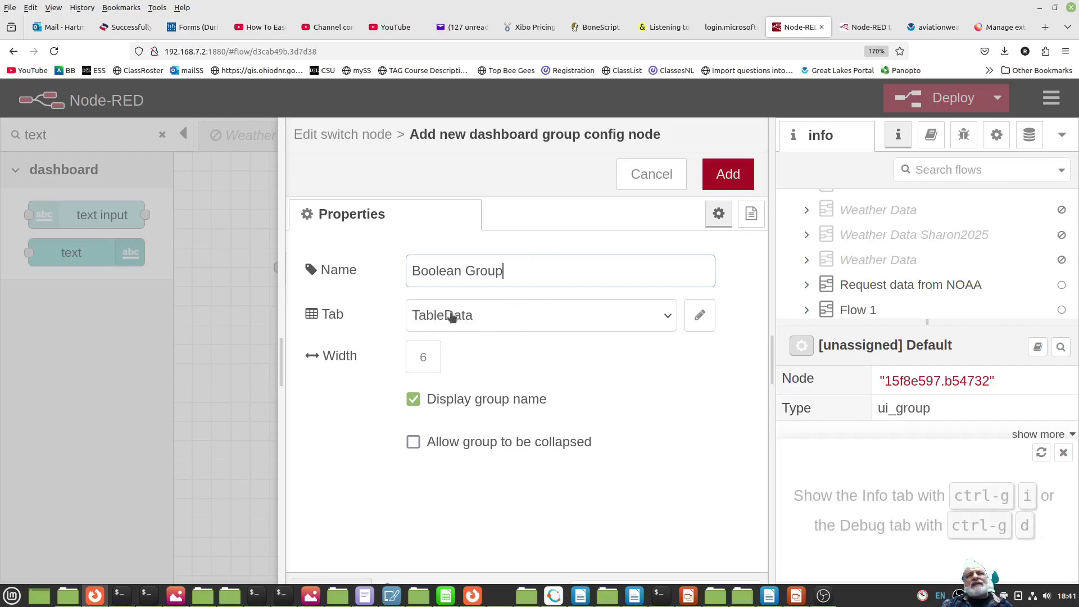
# Create a new dashboard tab named "Boolean Tab" for Boolean Group, keeping the dashboard icon, and add the group to the switch node
pyautogui.click(668, 317)
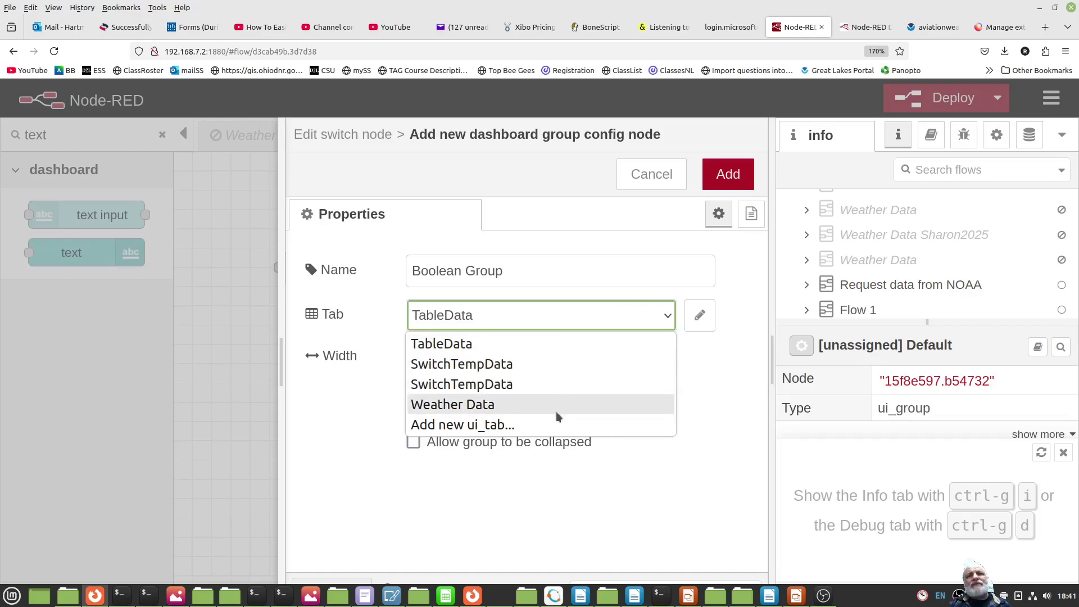
pyautogui.click(474, 425)
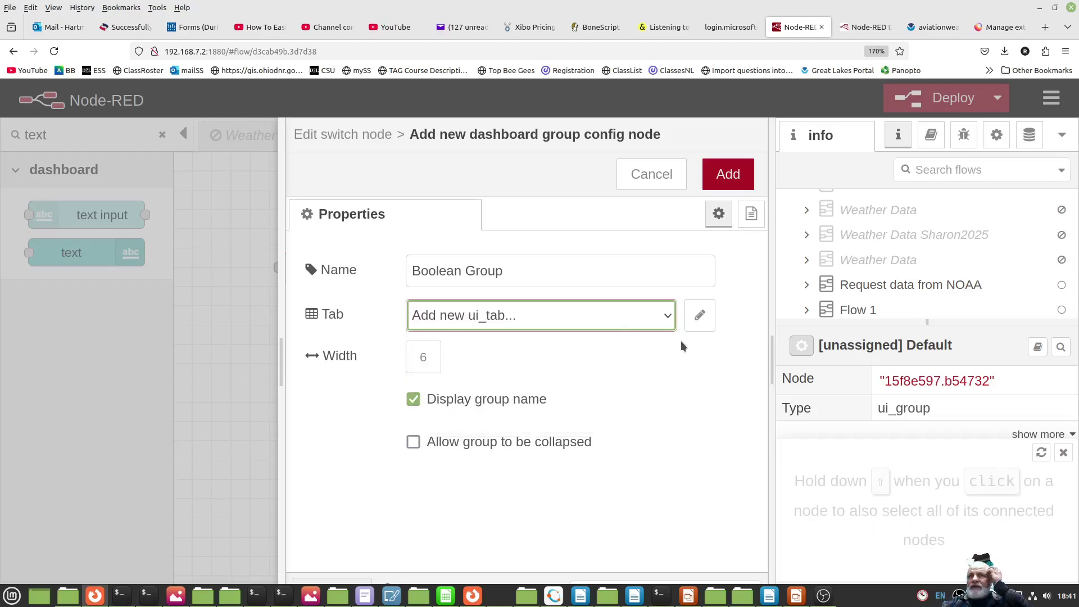
pyautogui.click(701, 317)
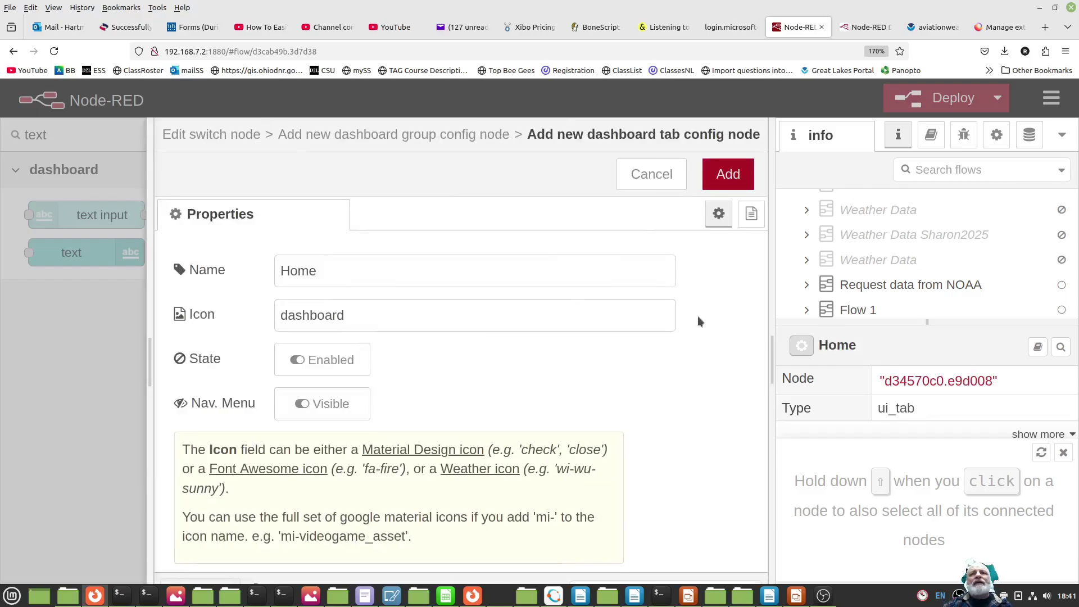
pyautogui.doubleClick(335, 268)
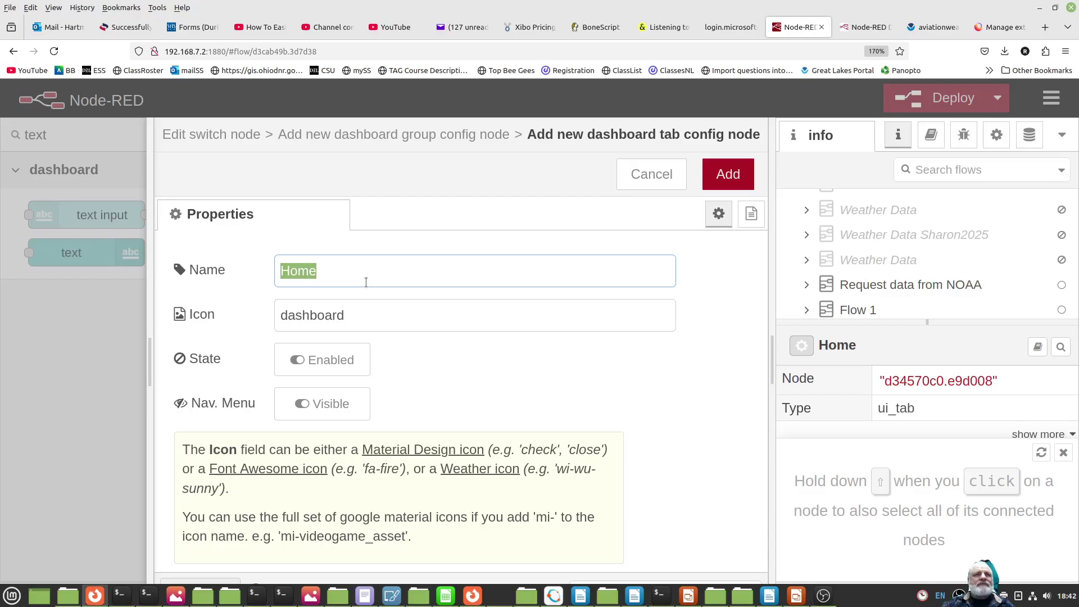
pyautogui.write('H')
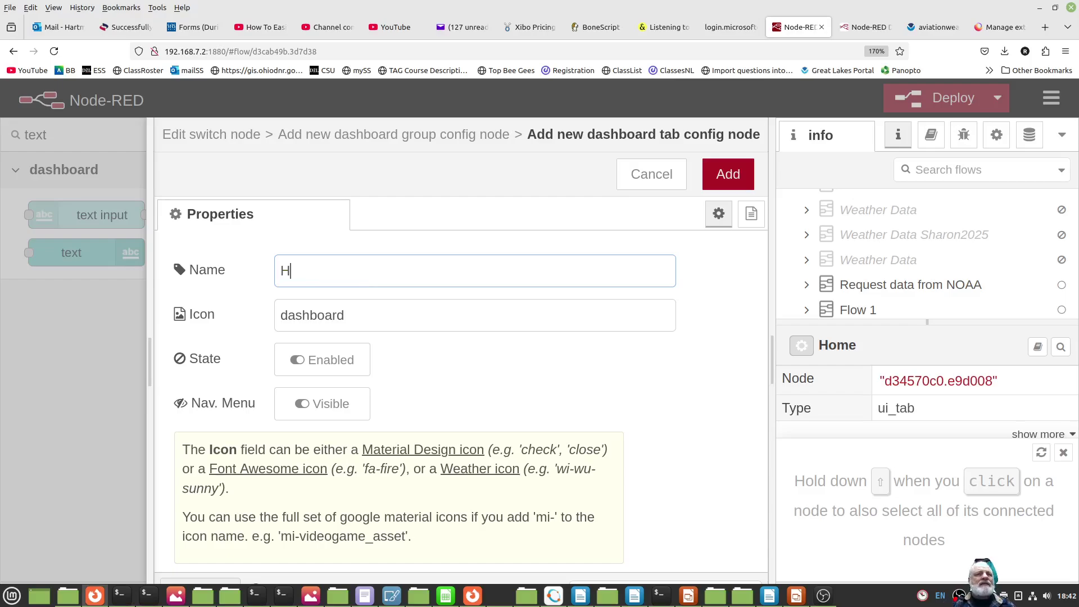
pyautogui.press('BackSpace')
pyautogui.write('Boolean')
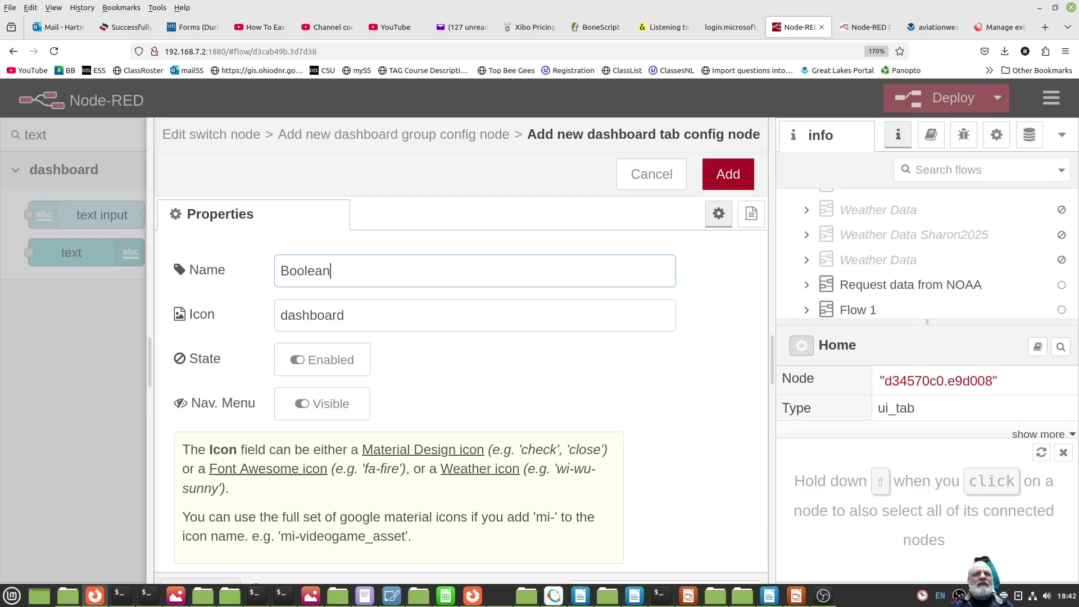
pyautogui.write(' Tab')
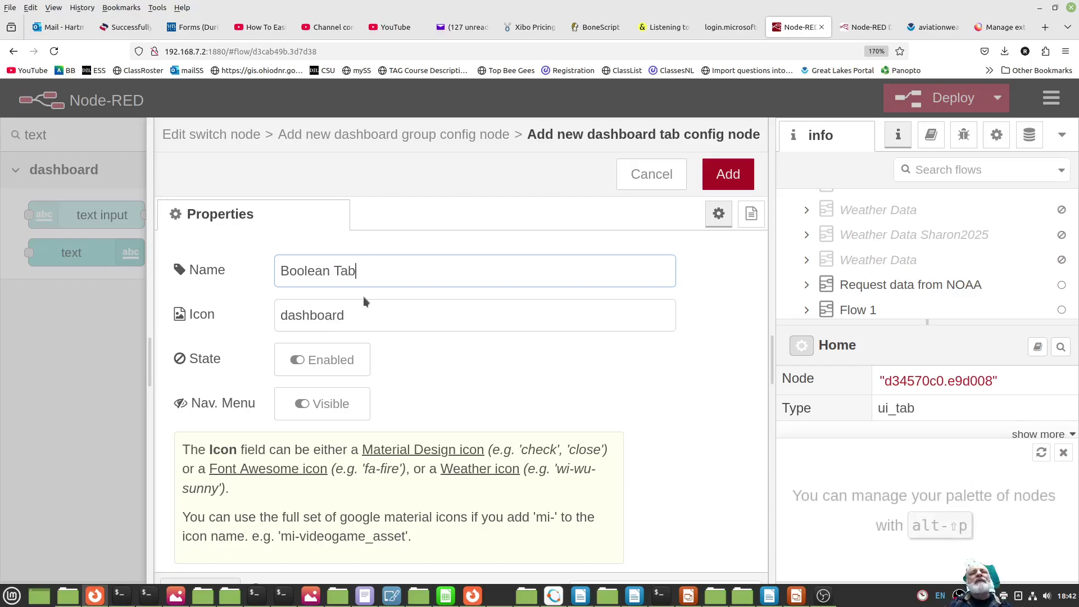
pyautogui.doubleClick(296, 310)
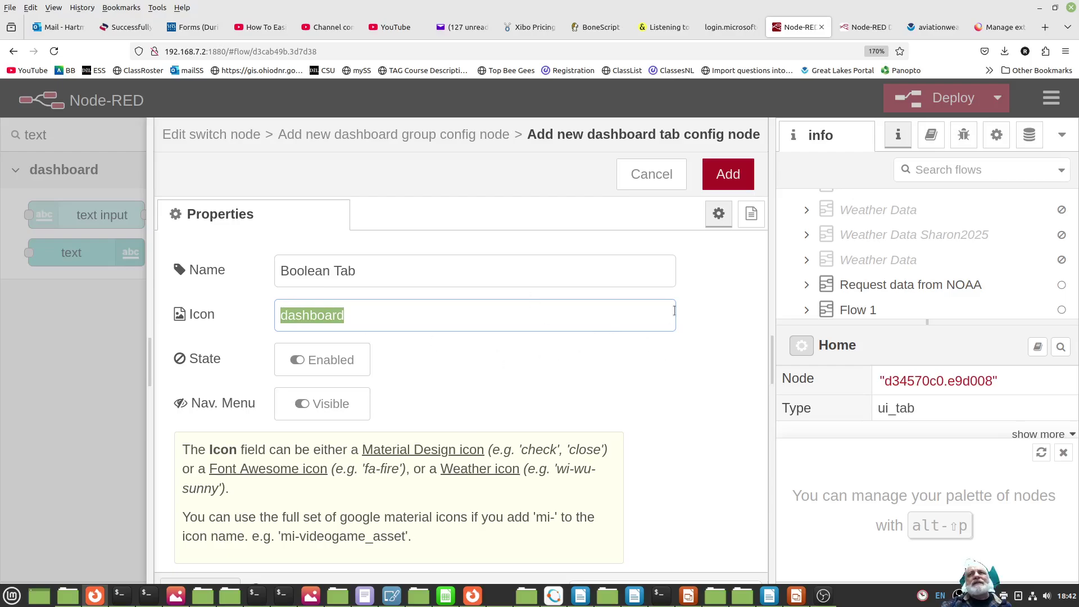
pyautogui.click(740, 178)
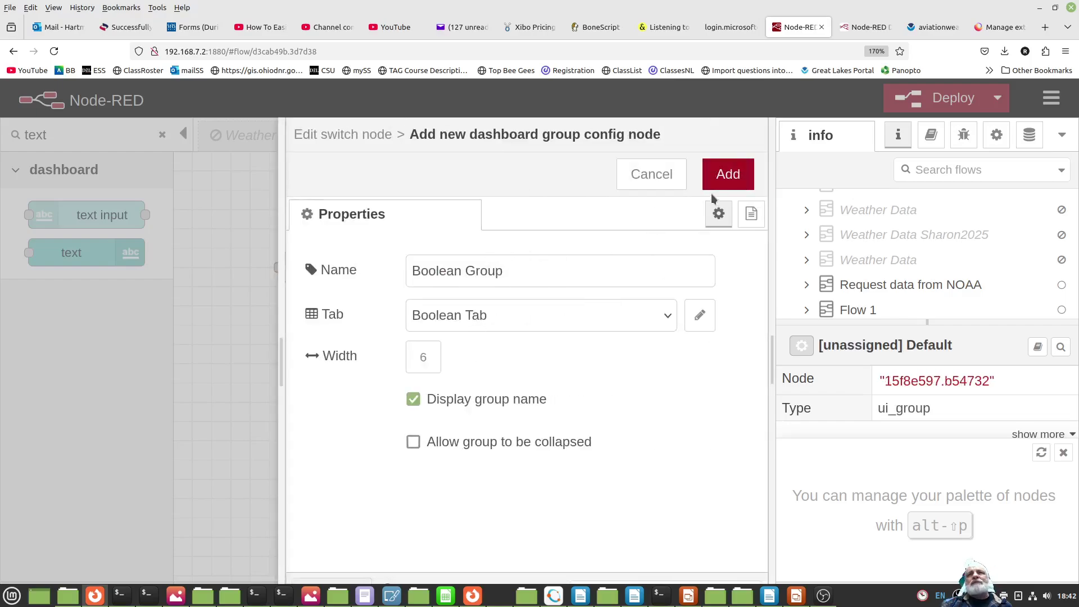
pyautogui.click(724, 180)
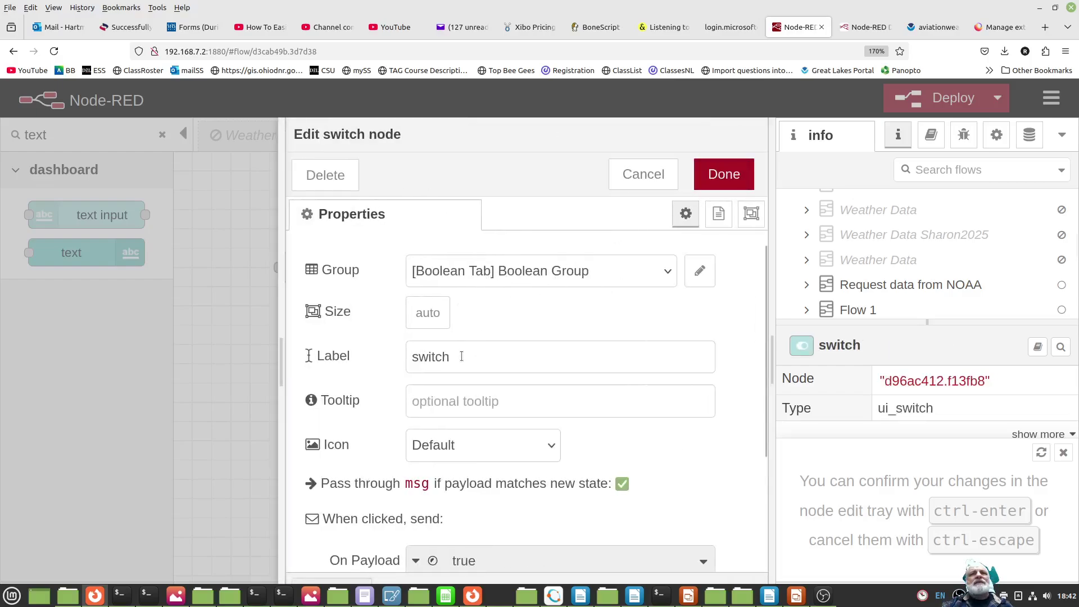
# Change the switch node's label to "Input A"
pyautogui.moveTo(462, 355); pyautogui.dragTo(408, 357)
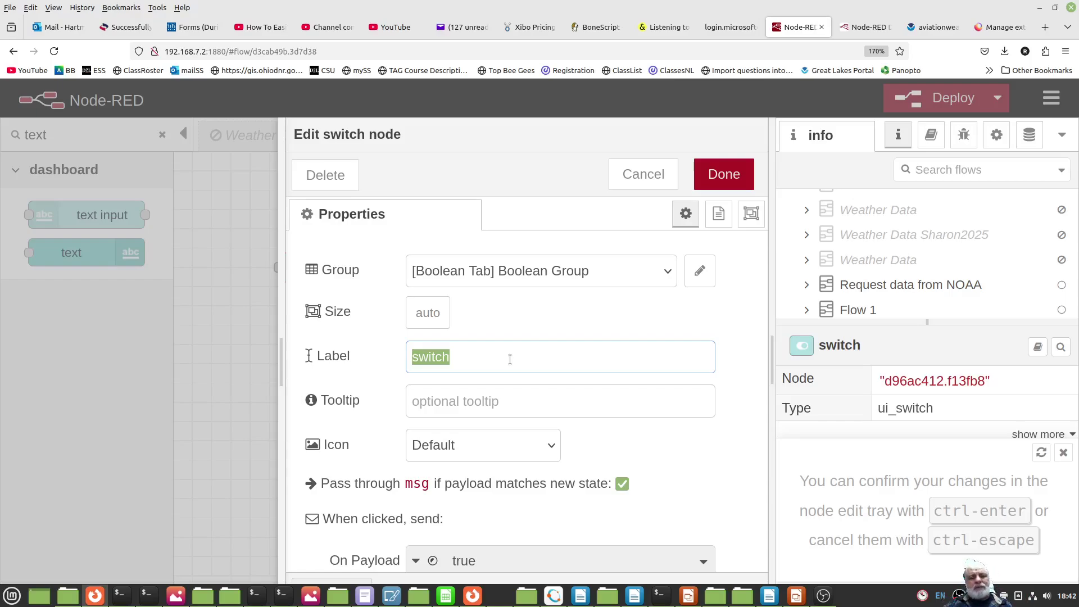
pyautogui.write('In')
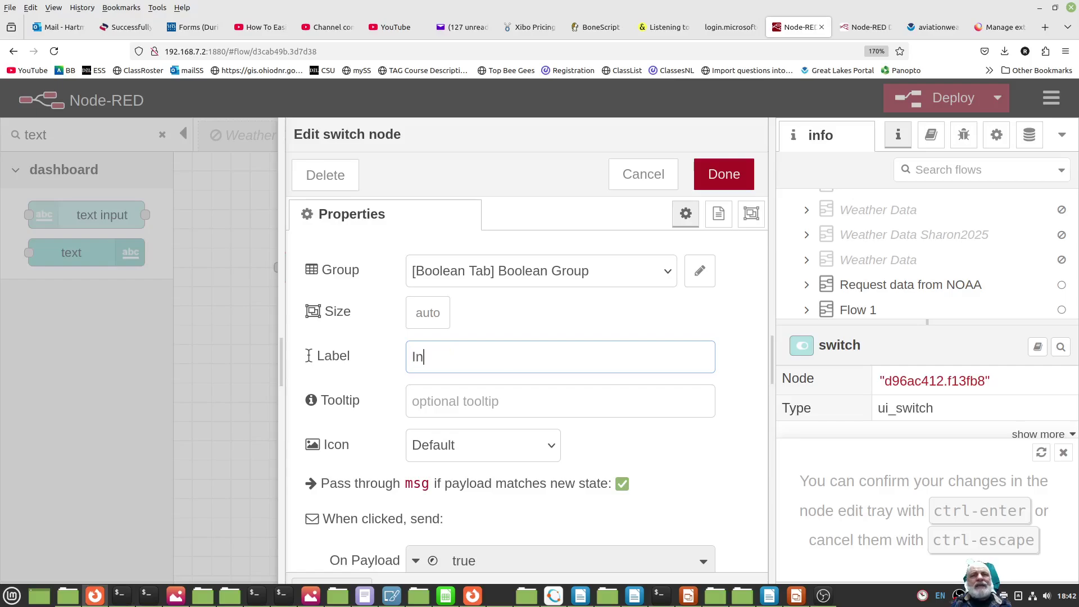
pyautogui.write('put ')
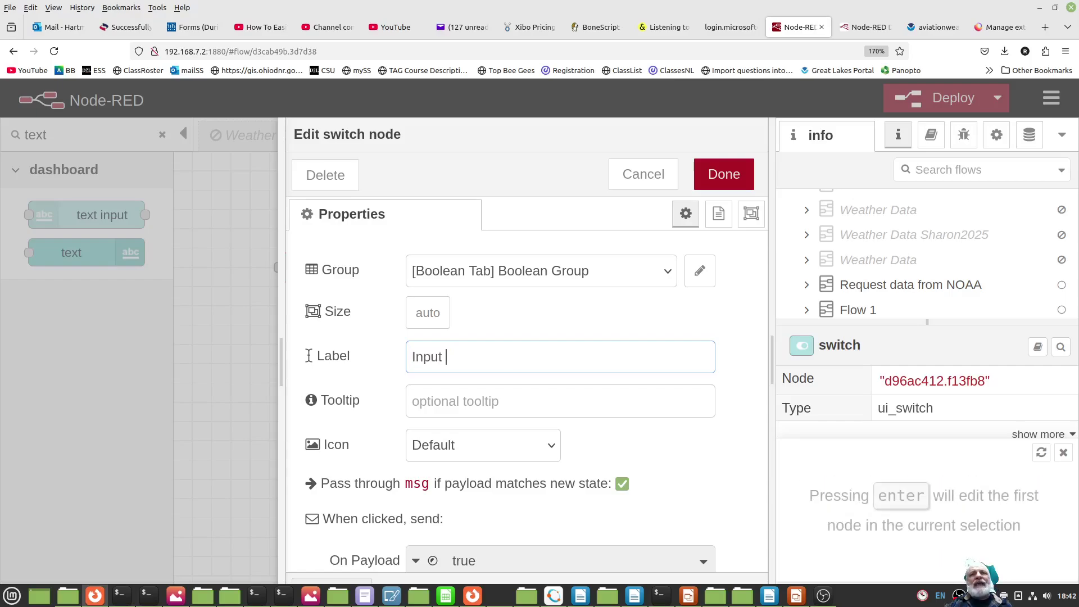
pyautogui.write('A')
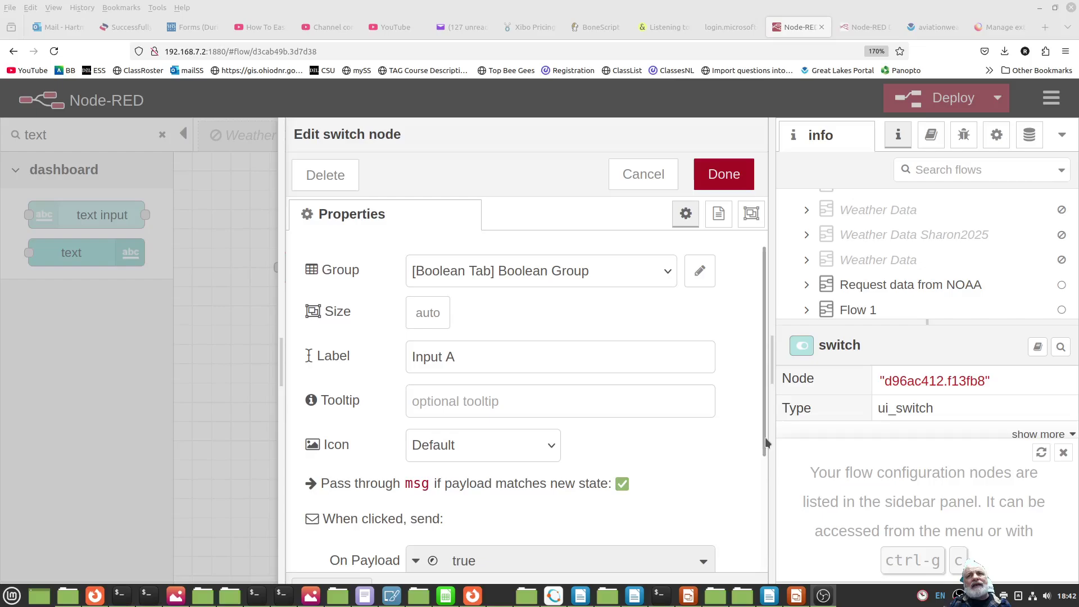
# Set the switch node's topic to the string "result", leaving the name empty, and save the node's changes
pyautogui.moveTo(764, 437); pyautogui.dragTo(746, 552)
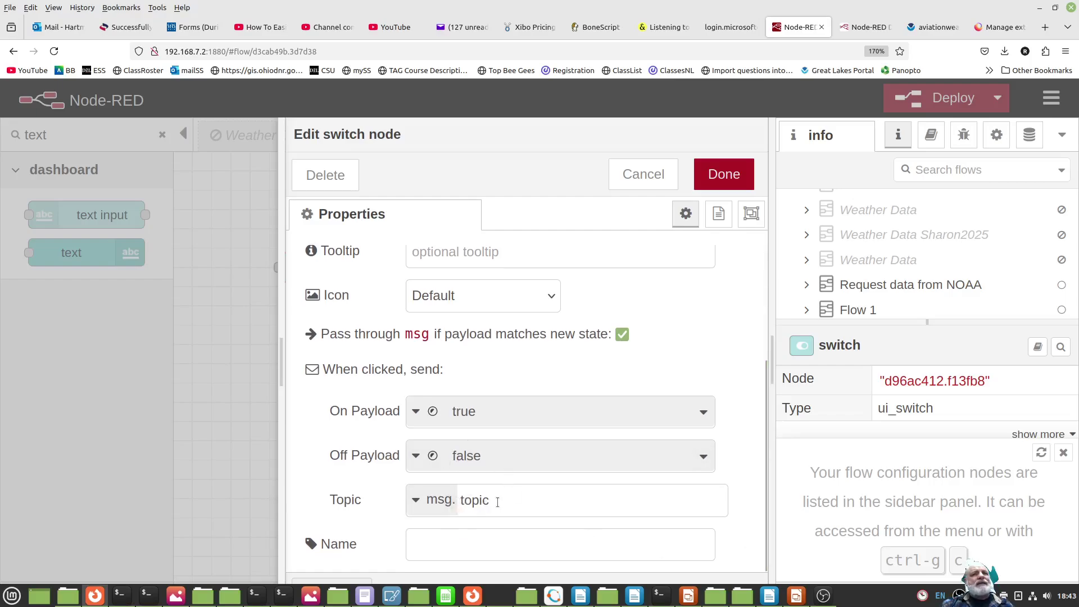
pyautogui.click(447, 503)
pyautogui.click(447, 504)
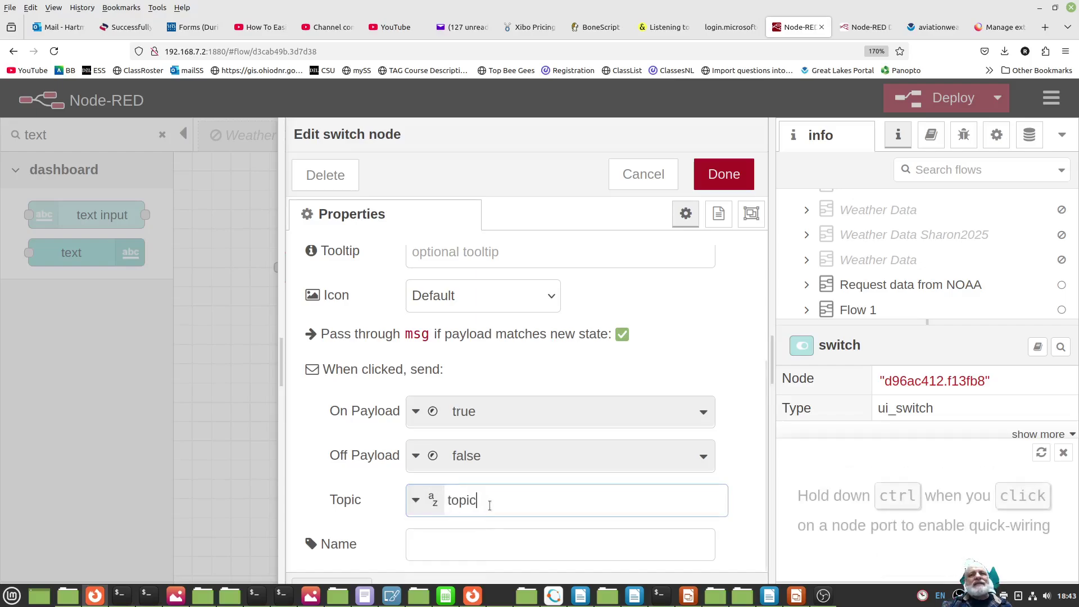
pyautogui.moveTo(490, 501); pyautogui.dragTo(436, 503)
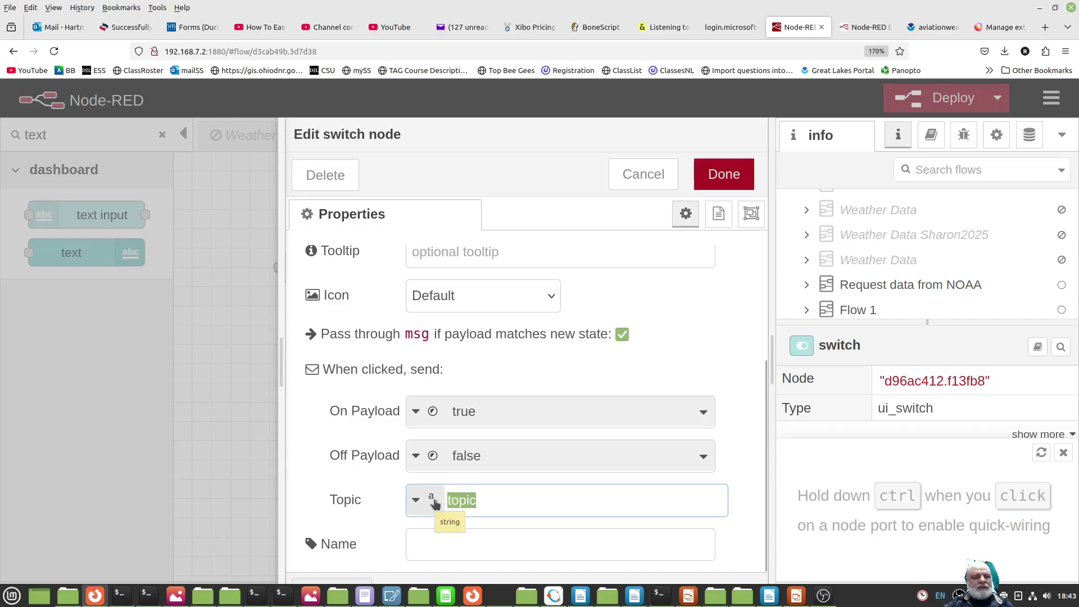
pyautogui.write('Results')
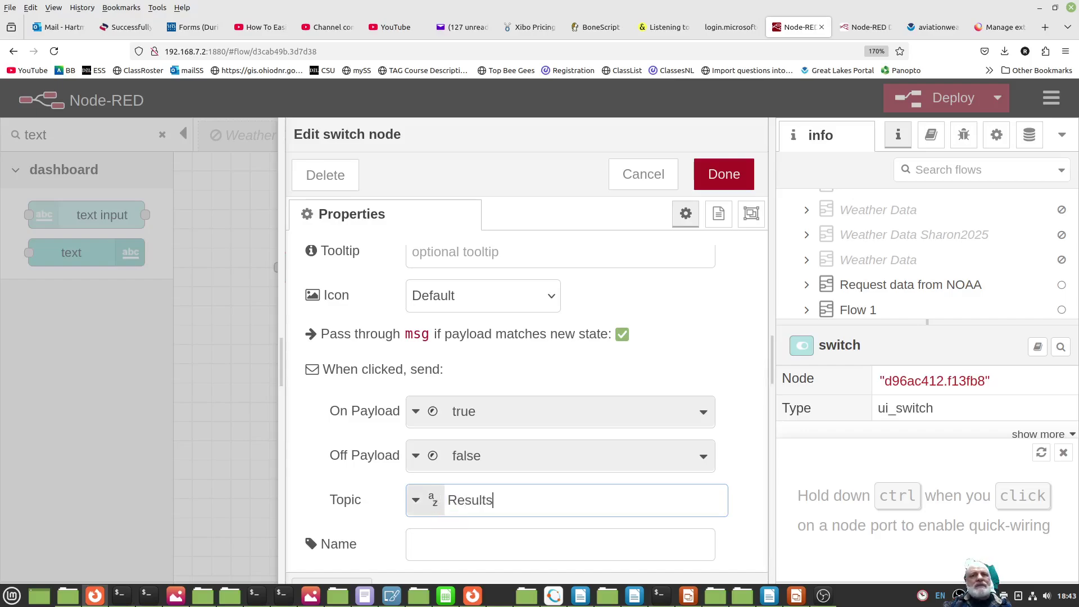
pyautogui.press('BackSpace')
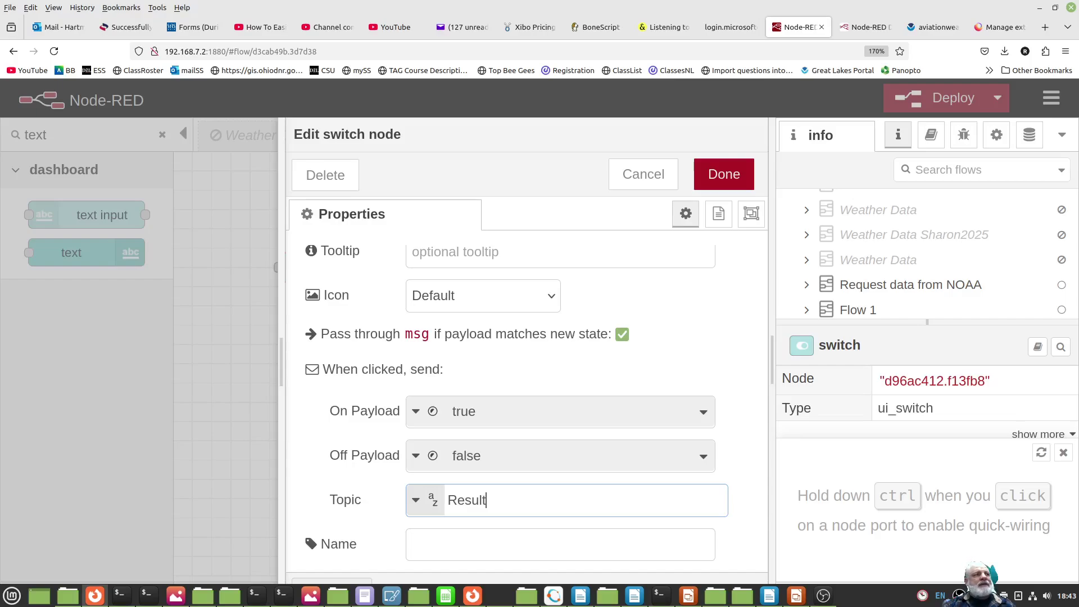
pyautogui.press('BackSpace')
pyautogui.press('BackSpace')
pyautogui.press('BackSpace')
pyautogui.press('BackSpace')
pyautogui.press('BackSpace')
pyautogui.press('BackSpace')
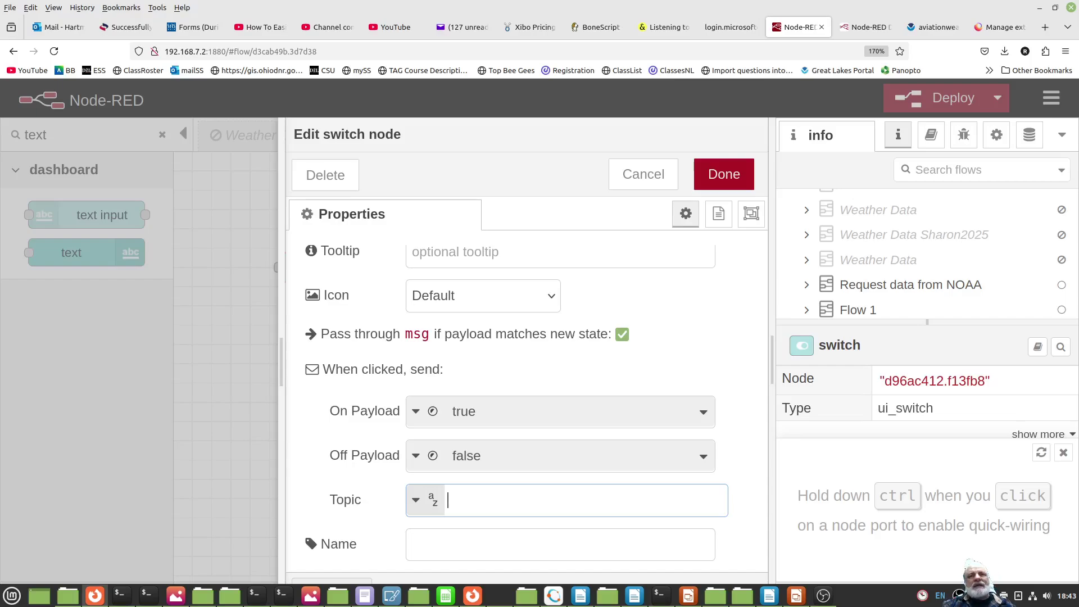
pyautogui.write('result')
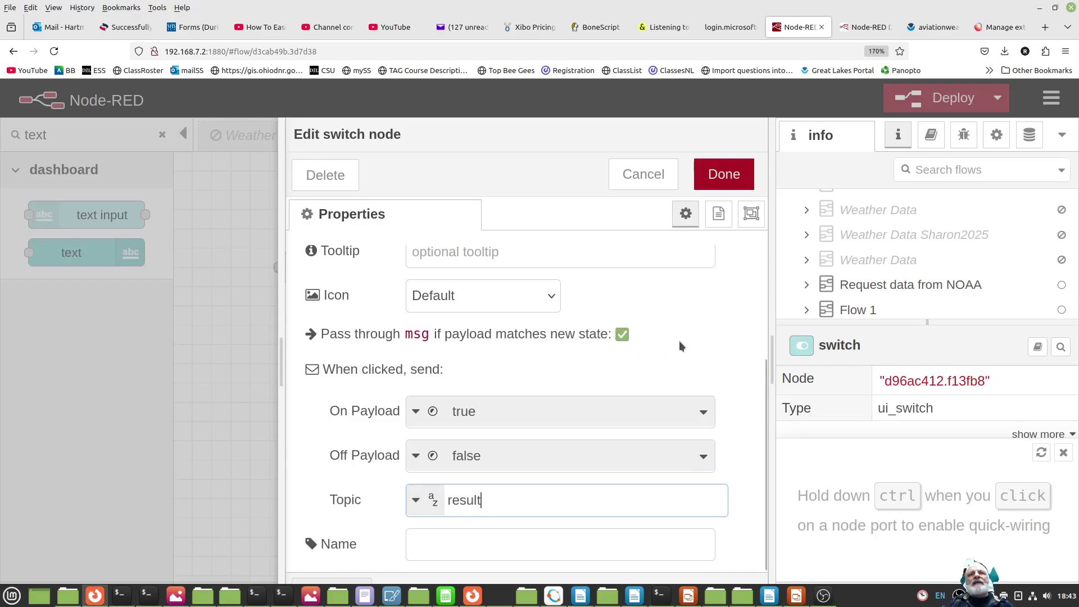
pyautogui.scroll(-1, 699, 394)
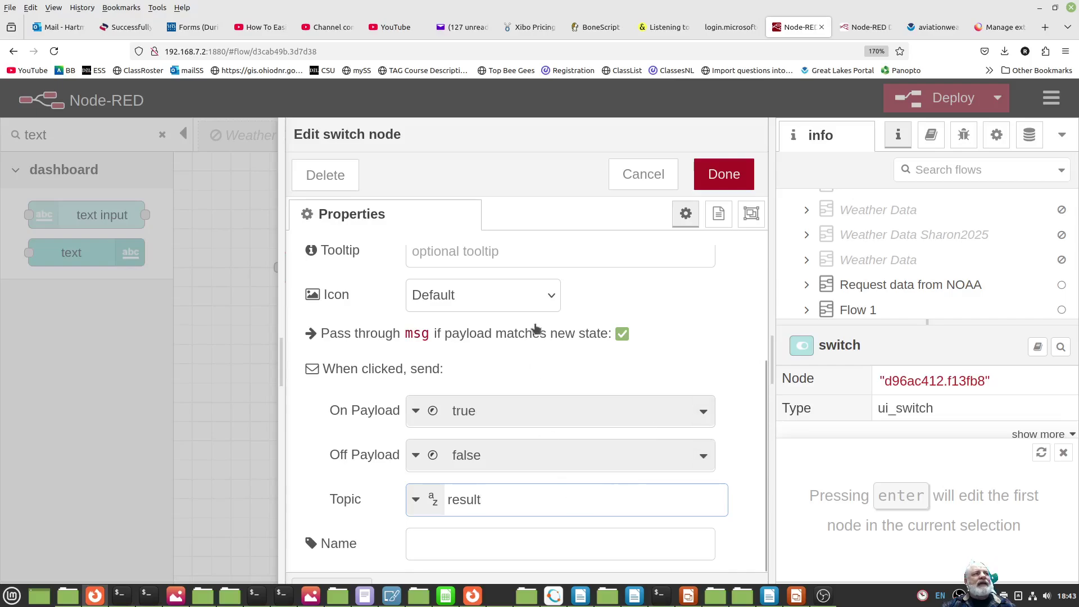
pyautogui.scroll(3, 618, 365)
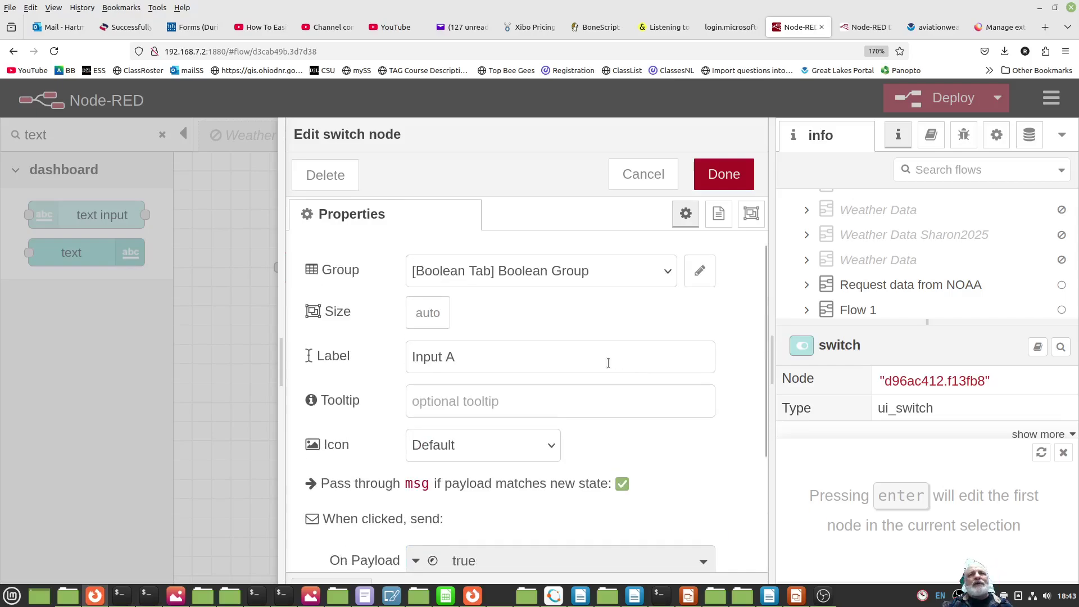
pyautogui.moveTo(483, 355); pyautogui.dragTo(399, 355)
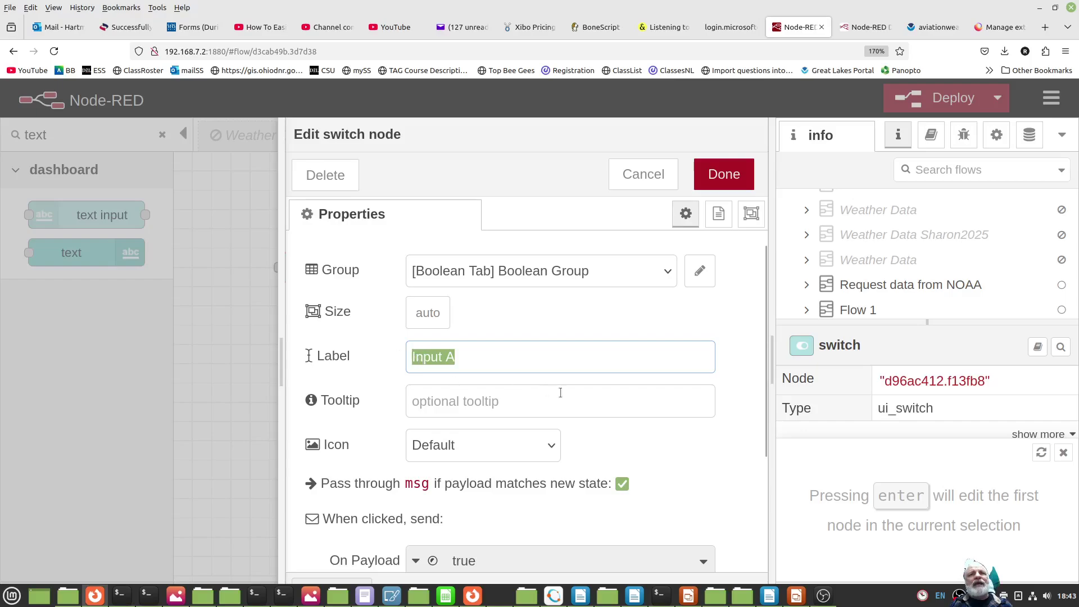
pyautogui.scroll(-3, 694, 472)
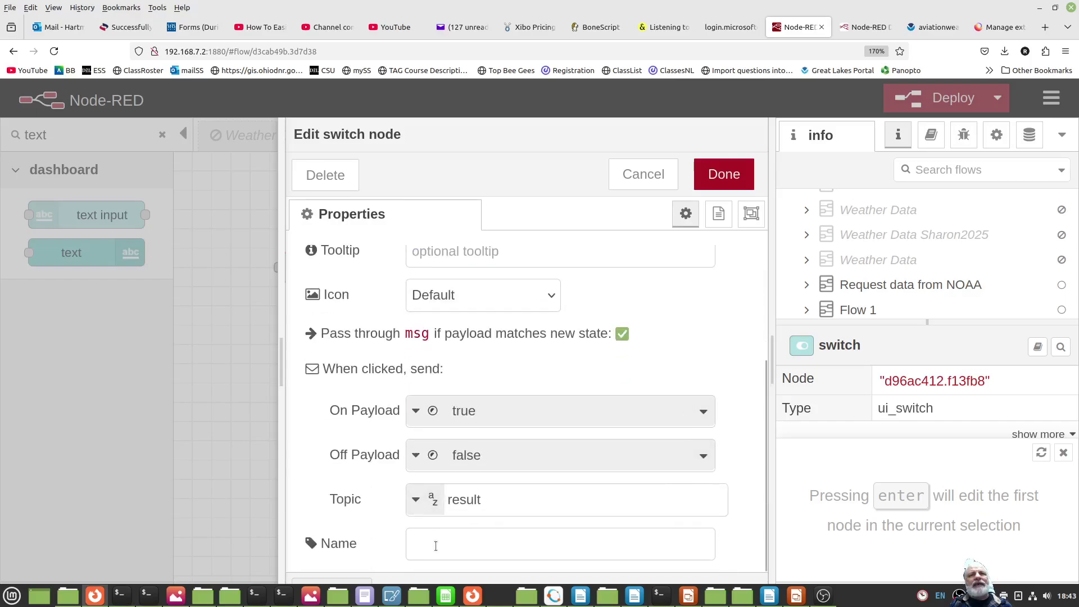
pyautogui.click(740, 185)
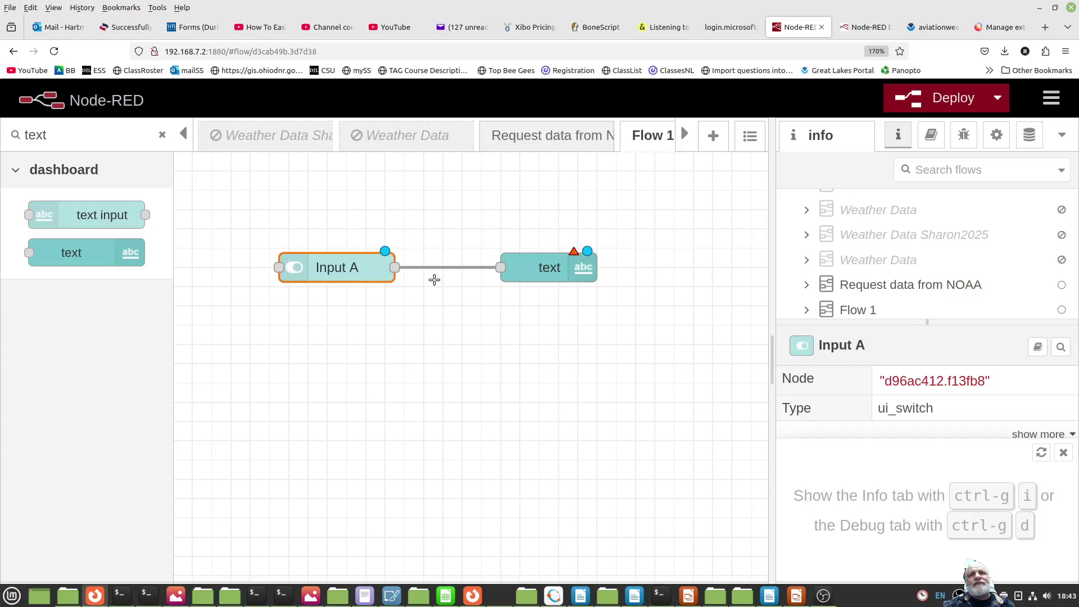
# Assign the text node to [Boolean Tab] Boolean Group, label it "Output Q" and save its changes
pyautogui.doubleClick(569, 269)
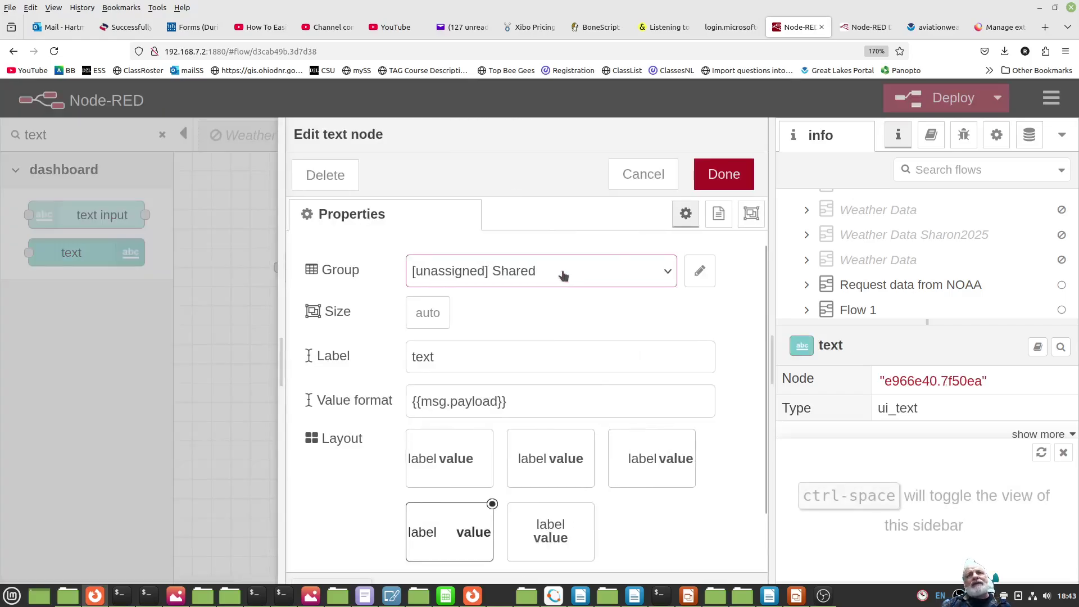
pyautogui.click(668, 272)
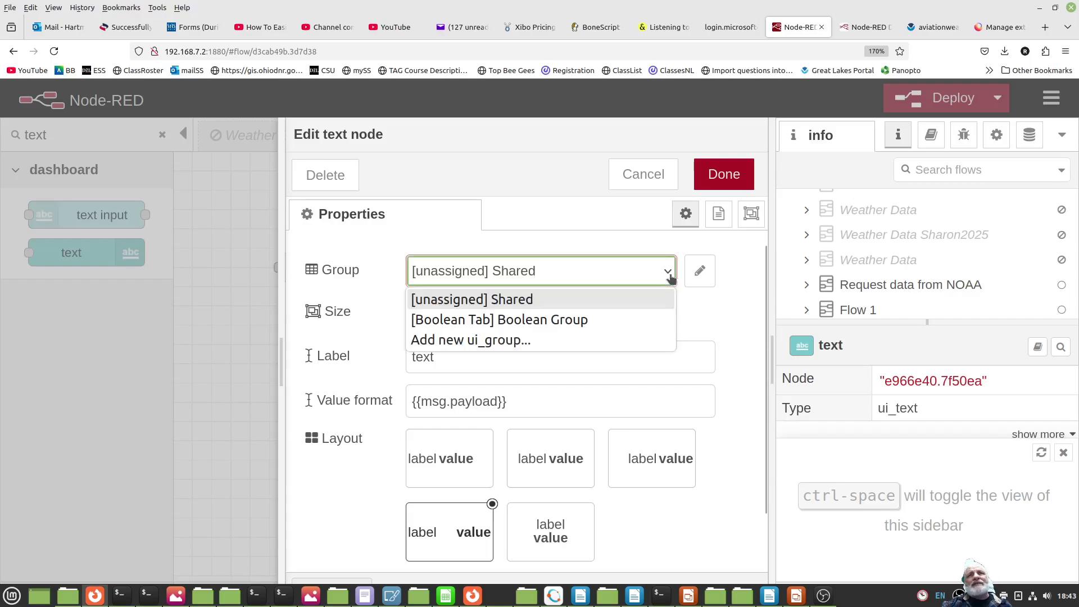
pyautogui.click(576, 321)
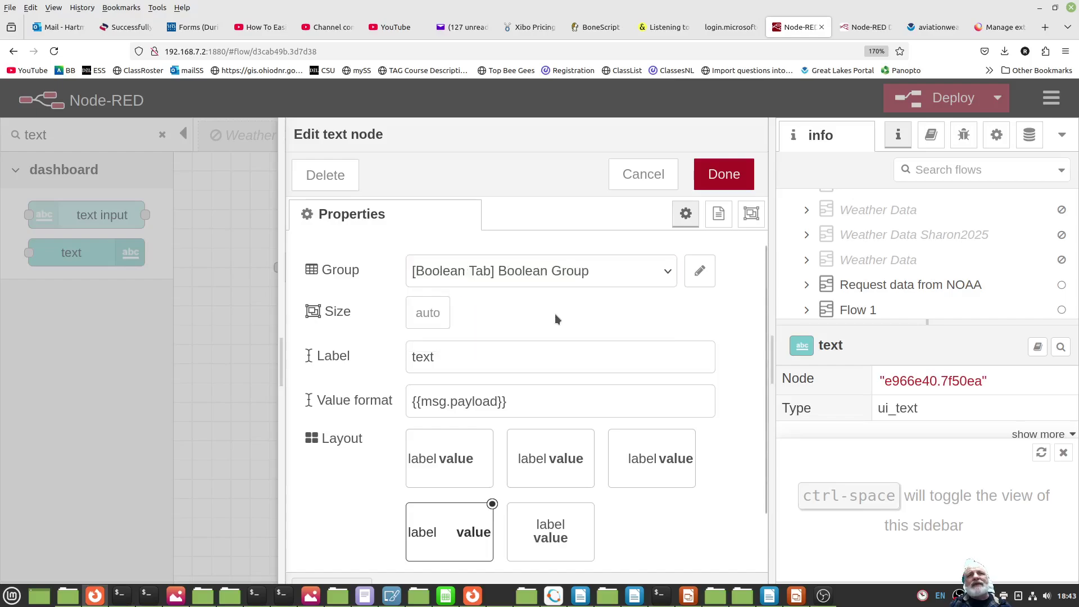
pyautogui.moveTo(467, 353); pyautogui.dragTo(402, 351)
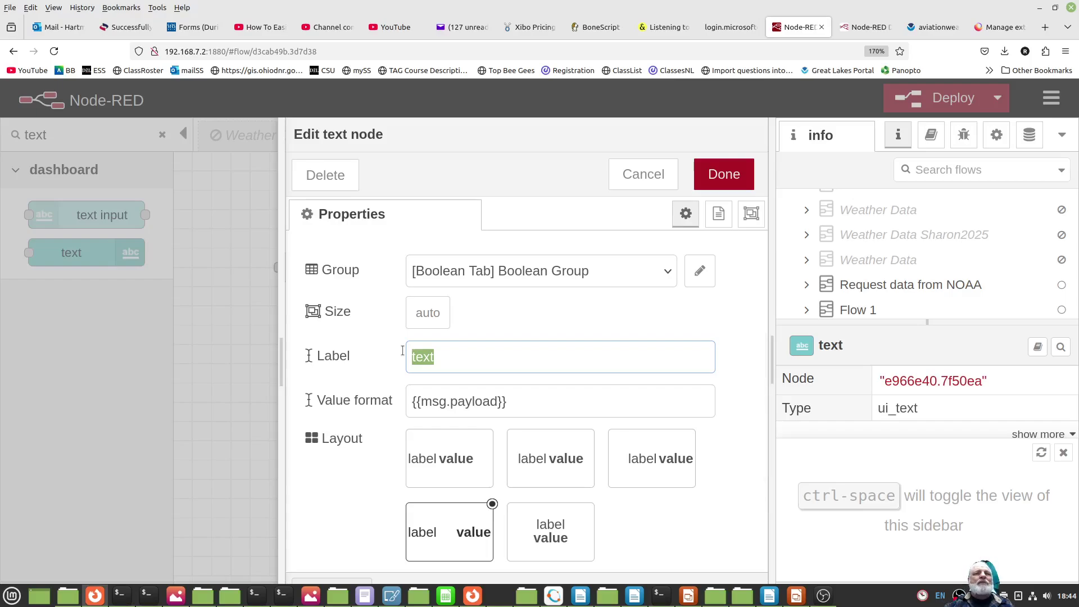
pyautogui.write('Output Q')
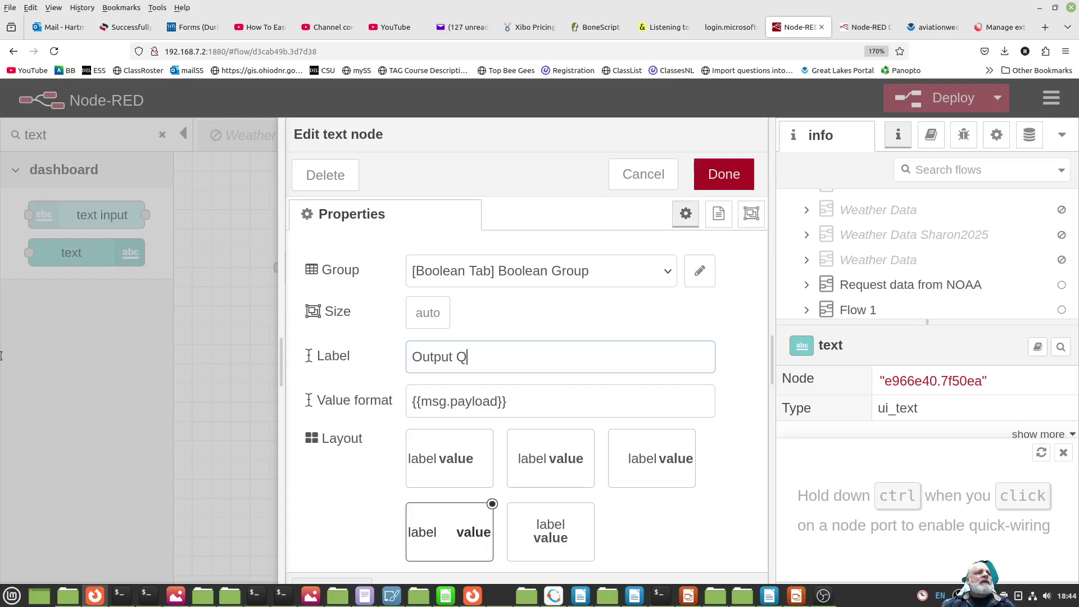
pyautogui.click(724, 174)
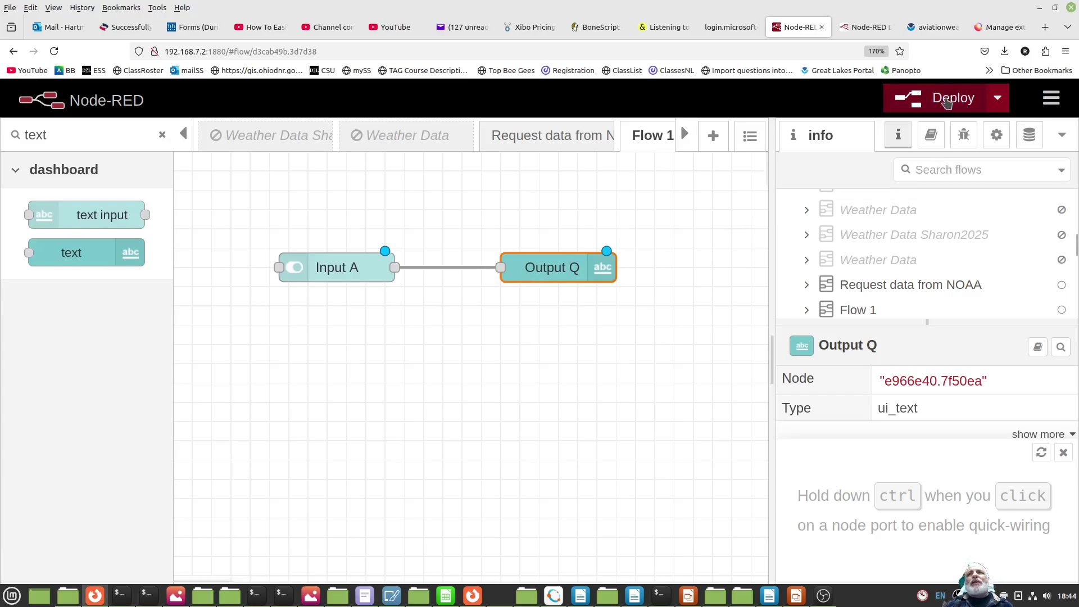
# Deploy the flow despite the improperly configured nodes and switch to the already open dashboard page
pyautogui.click(947, 99)
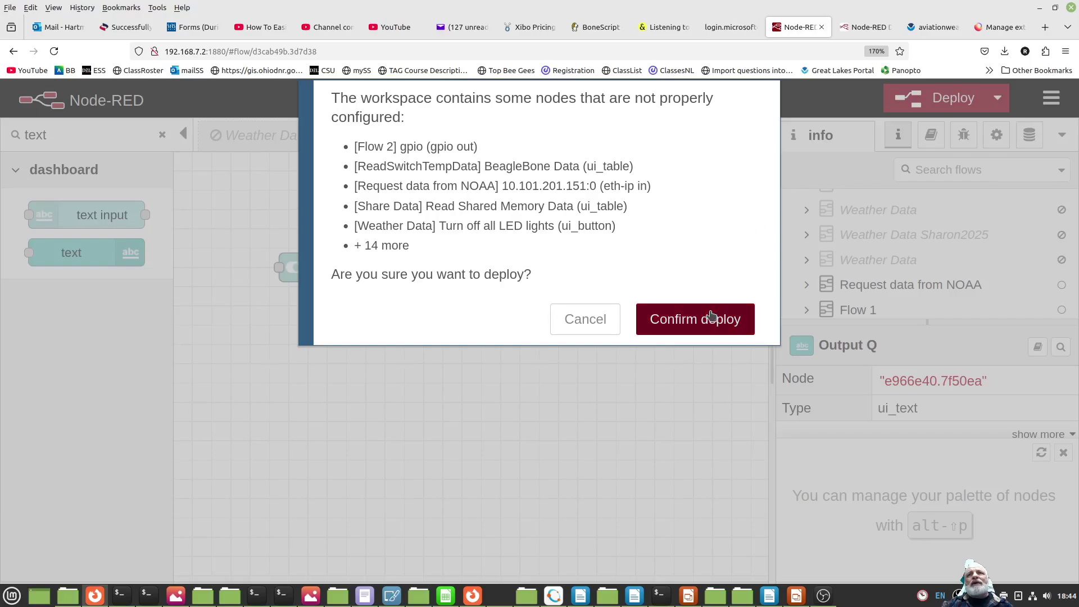
pyautogui.click(711, 316)
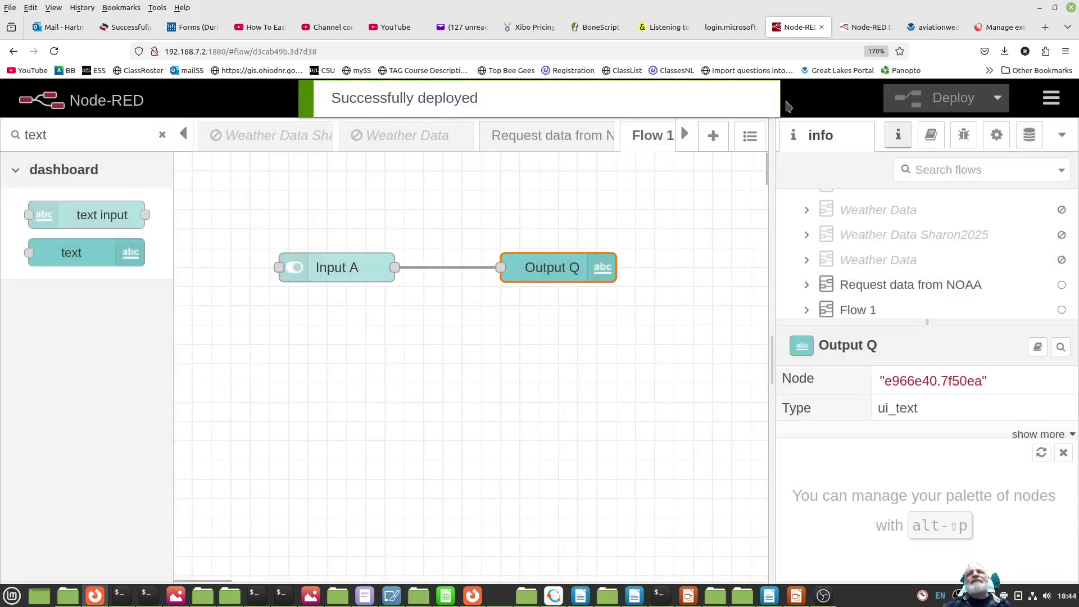
pyautogui.click(858, 29)
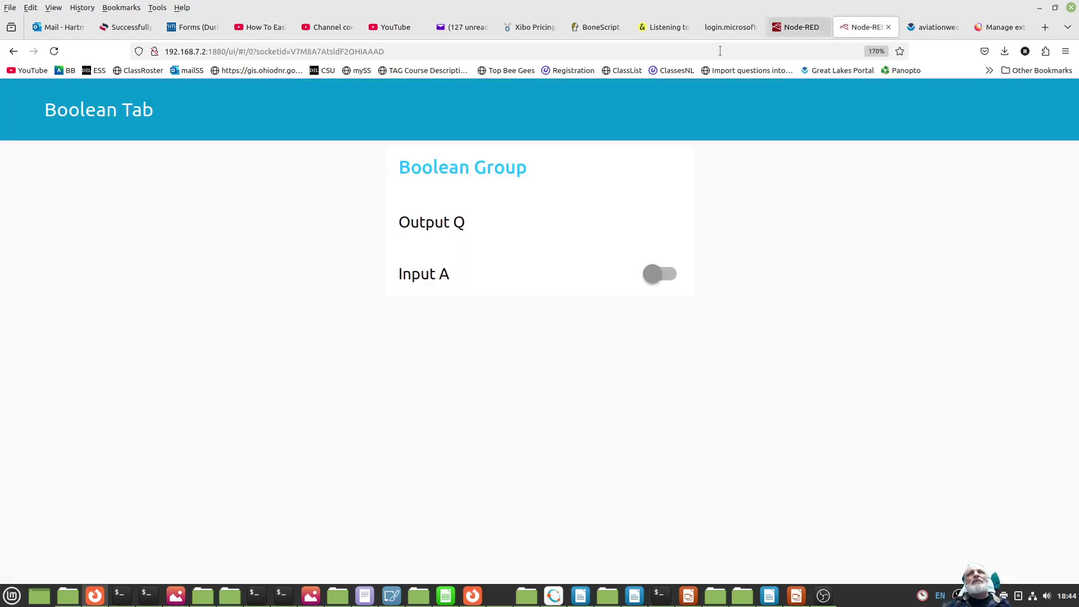
pyautogui.click(303, 52)
pyautogui.click(222, 51)
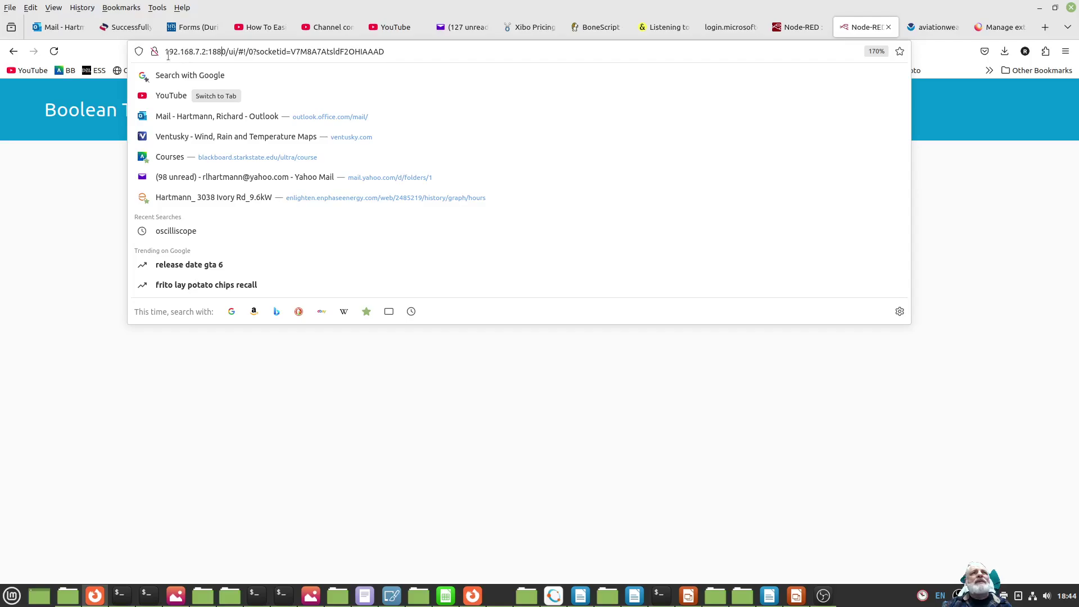
pyautogui.moveTo(169, 50); pyautogui.dragTo(477, 50)
pyautogui.click(225, 49)
pyautogui.click(224, 49)
pyautogui.click(225, 51)
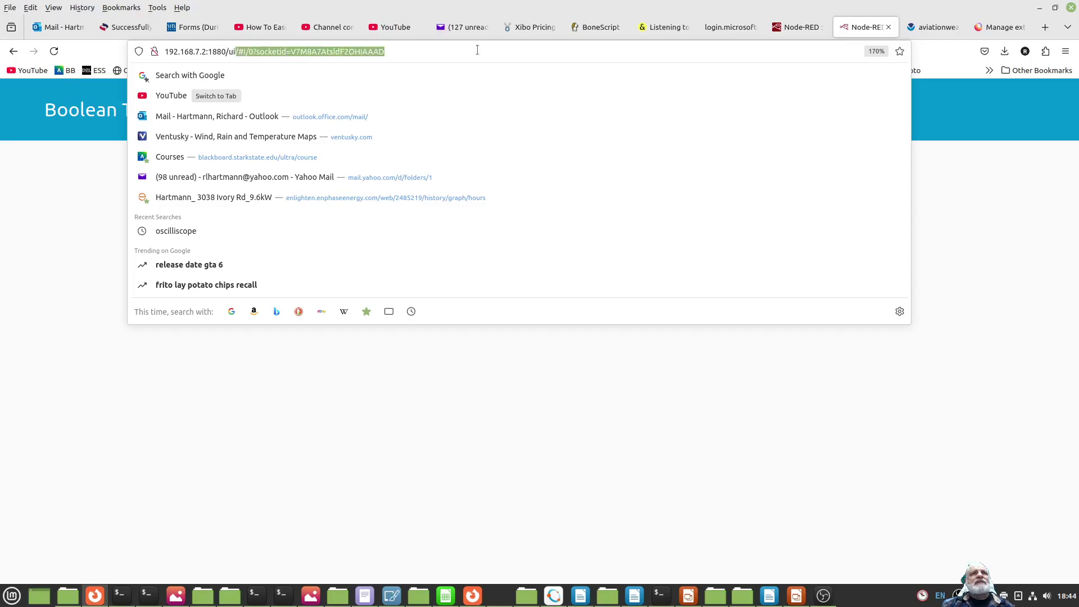
pyautogui.press('BackSpace')
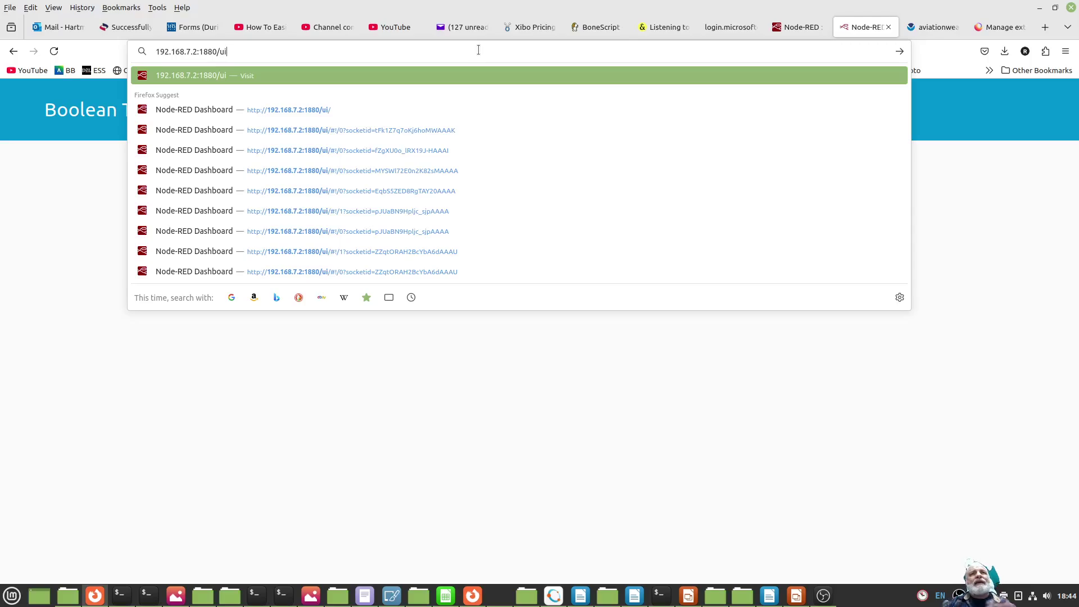
pyautogui.press('Down')
pyautogui.press('Down')
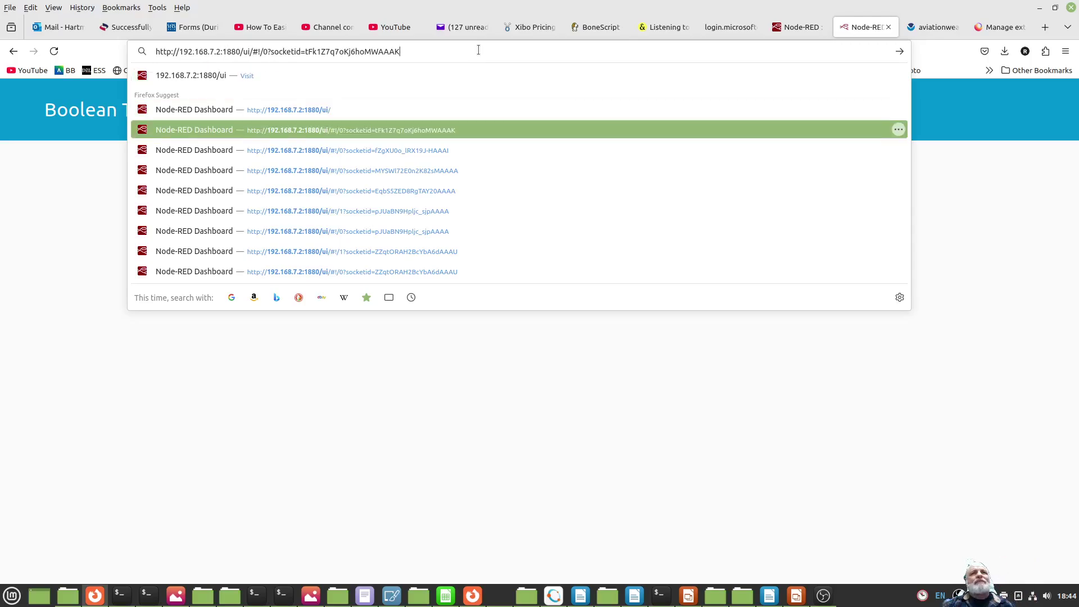
pyautogui.press('Down')
pyautogui.press('Up')
pyautogui.press('Down')
pyautogui.press('Down')
pyautogui.press('Up')
pyautogui.press('Up')
pyautogui.press('Up')
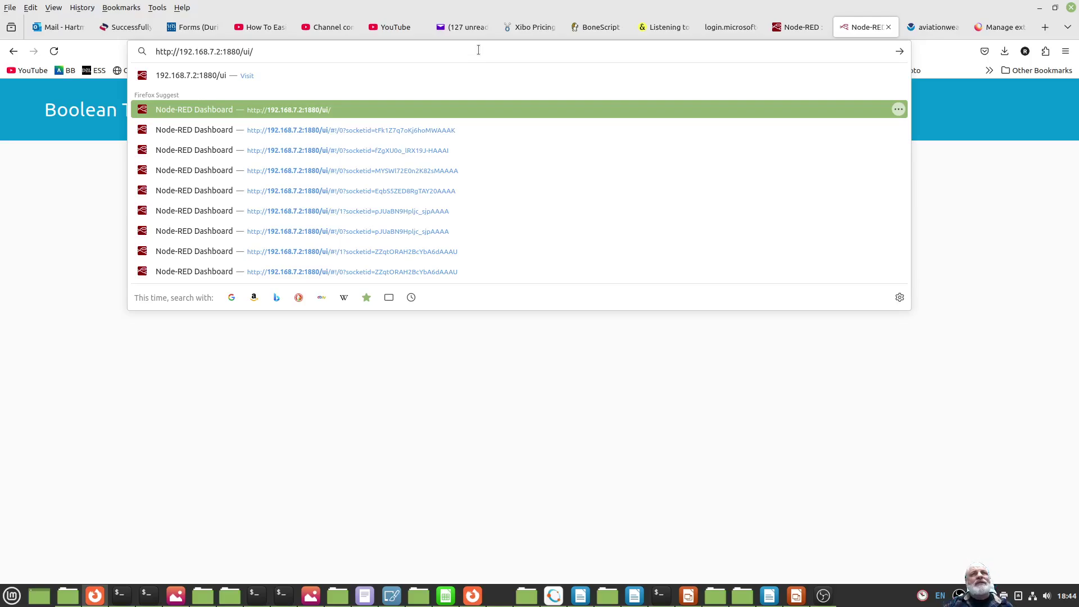
pyautogui.press('Return')
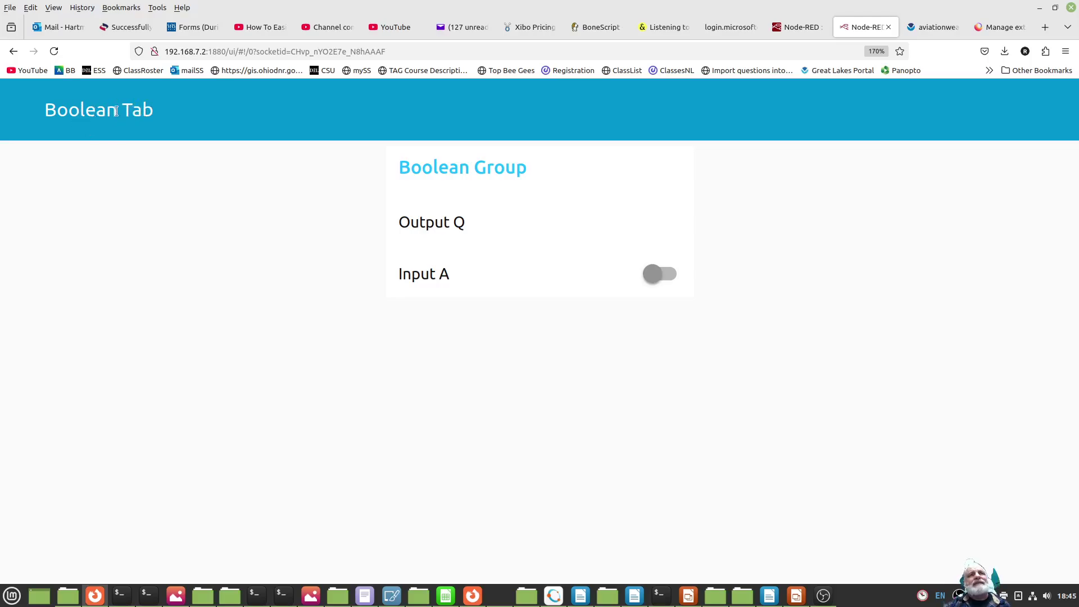
# Check the dashboard's tab, group and output labels, and turn on the Input A switch to test Output Q
pyautogui.moveTo(116, 110); pyautogui.dragTo(269, 124)
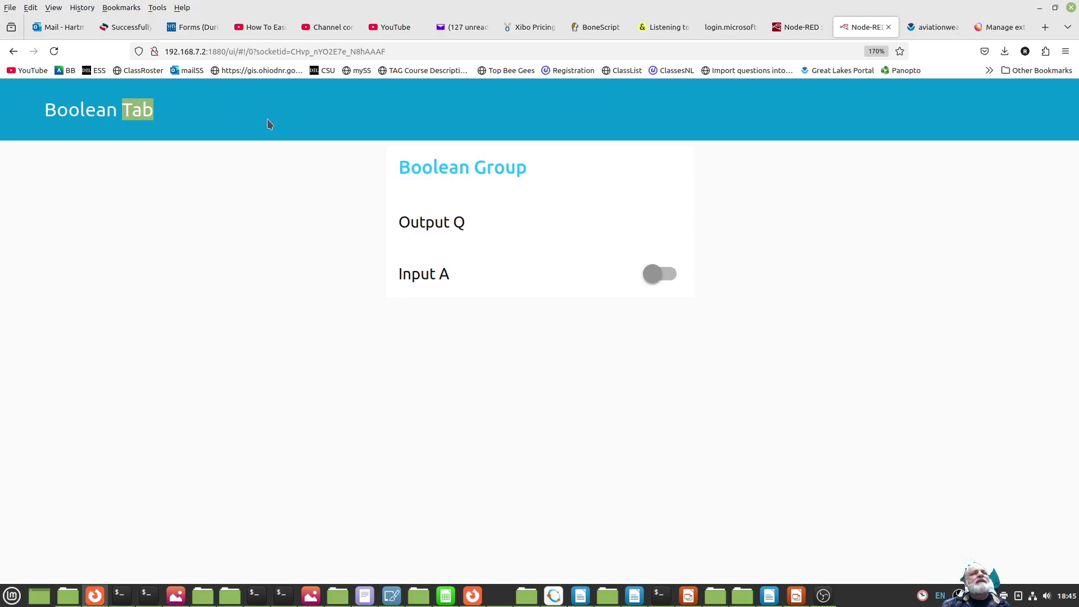
pyautogui.click(112, 113)
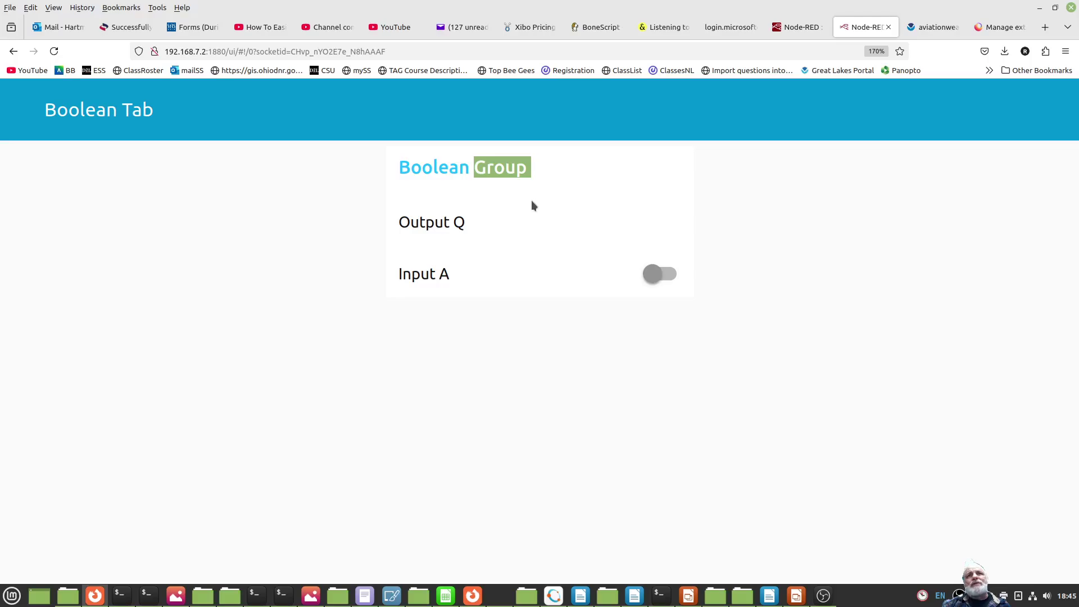
pyautogui.click(478, 228)
pyautogui.moveTo(410, 223); pyautogui.dragTo(473, 226)
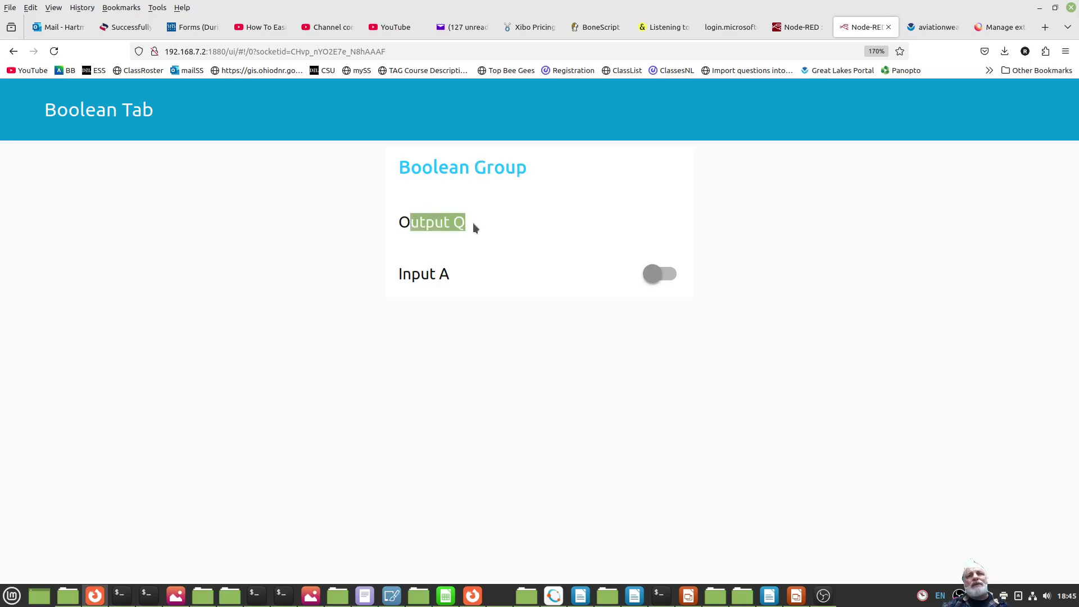
pyautogui.click(658, 277)
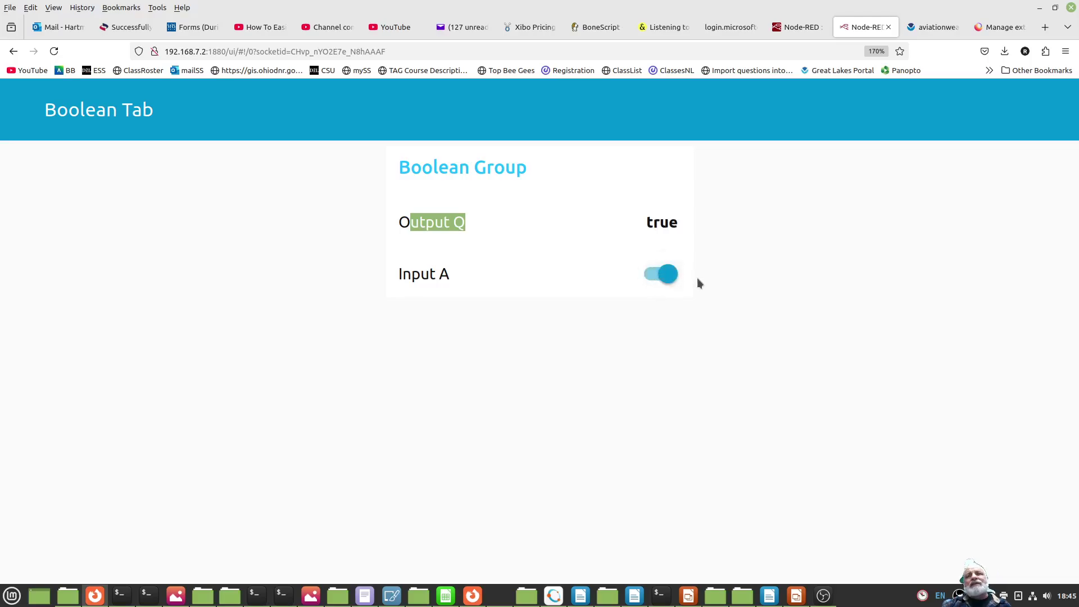
# Toggle the Input A switch on and off several times to test Output Q, leaving it off
pyautogui.click(655, 276)
pyautogui.click(653, 278)
pyautogui.click(650, 278)
pyautogui.click(647, 278)
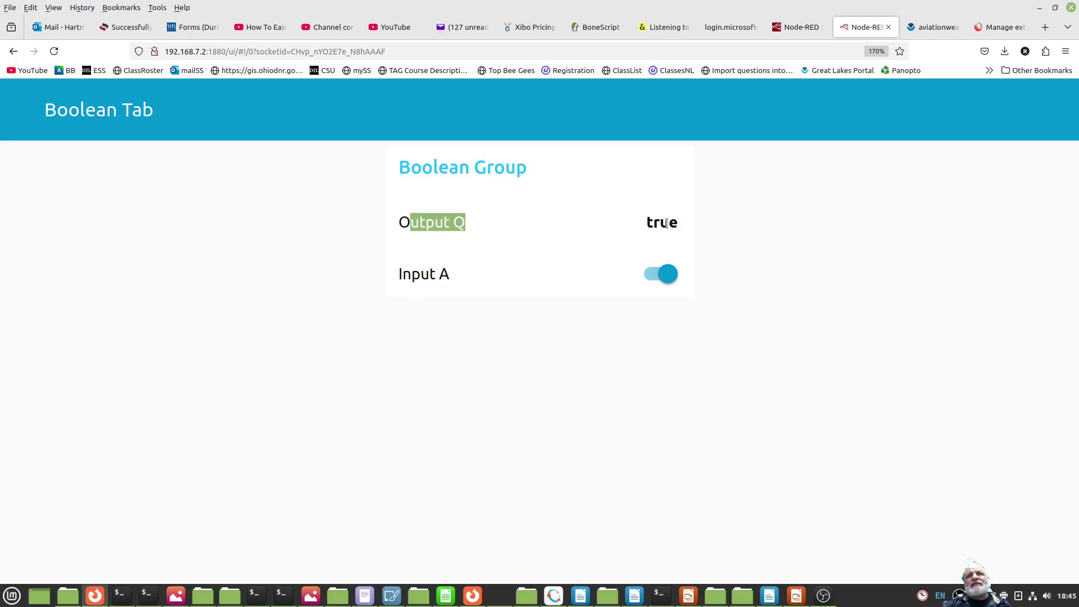
pyautogui.click(663, 275)
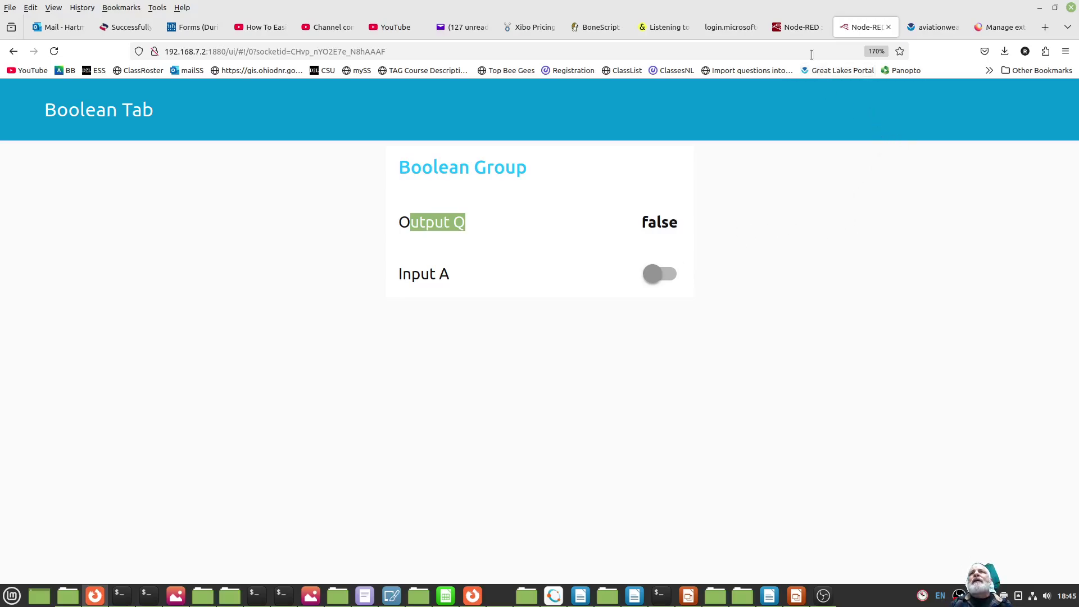
# Return to the flow editor and move Input A above Output Q within Boolean Group in the dashboard layout
pyautogui.click(803, 25)
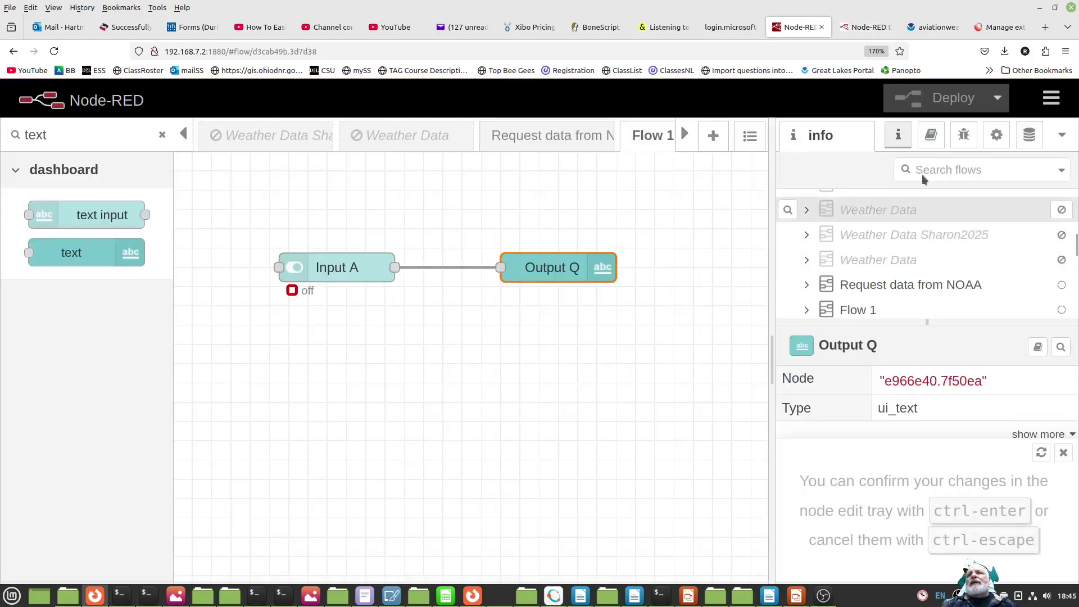
pyautogui.click(1062, 137)
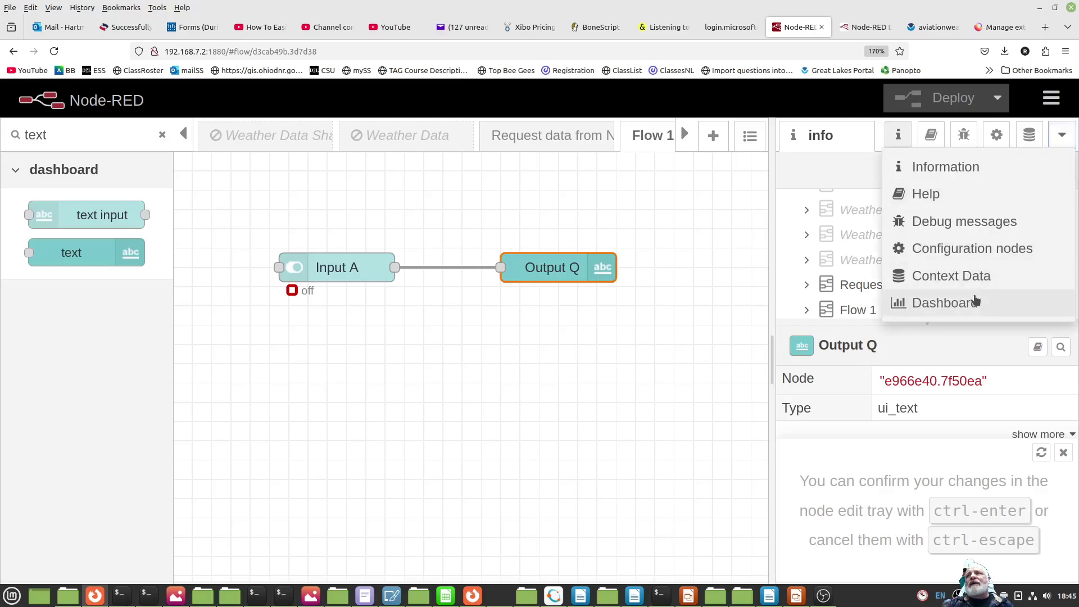
pyautogui.click(946, 304)
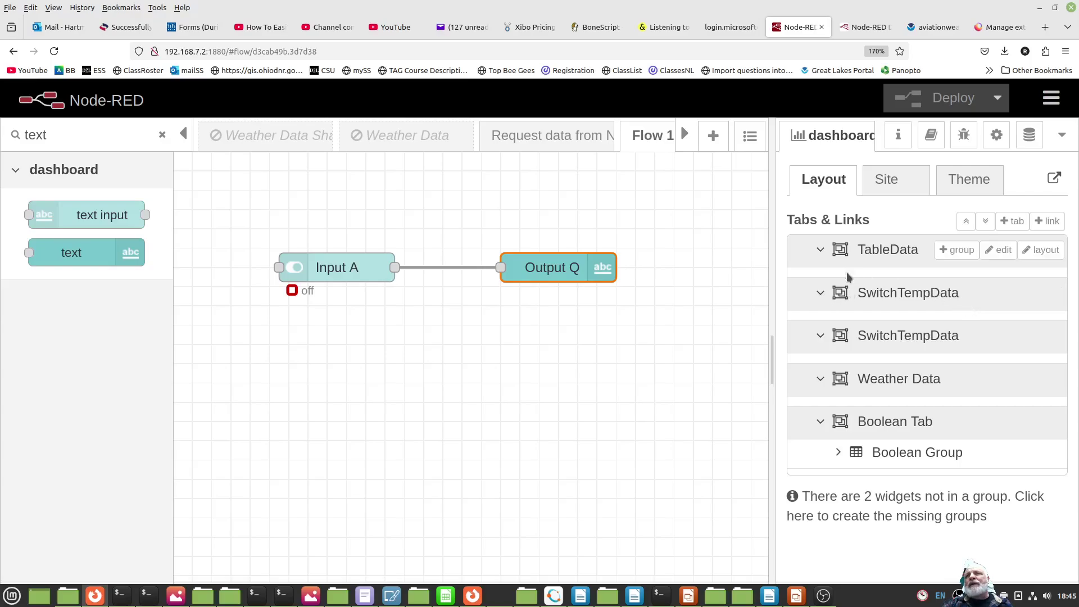
pyautogui.click(838, 453)
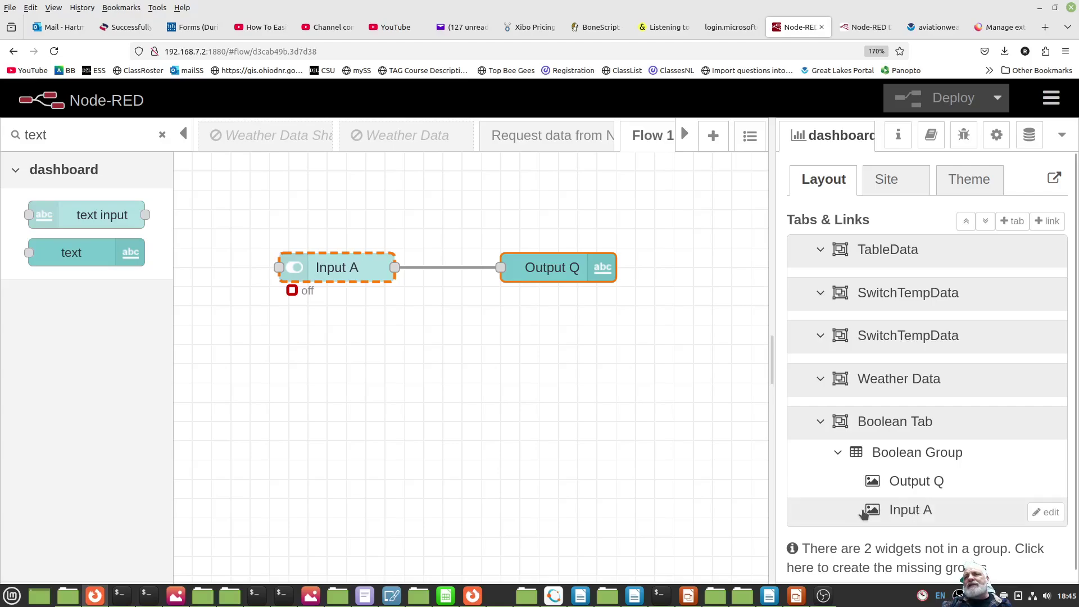
pyautogui.moveTo(873, 512); pyautogui.dragTo(876, 483)
pyautogui.doubleClick(884, 495)
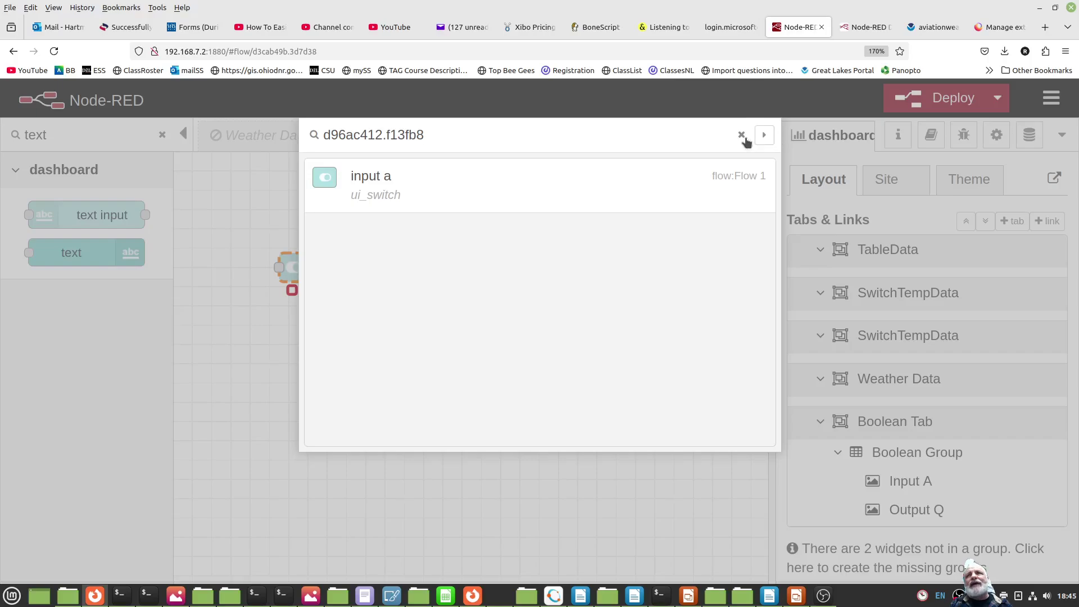
pyautogui.click(764, 138)
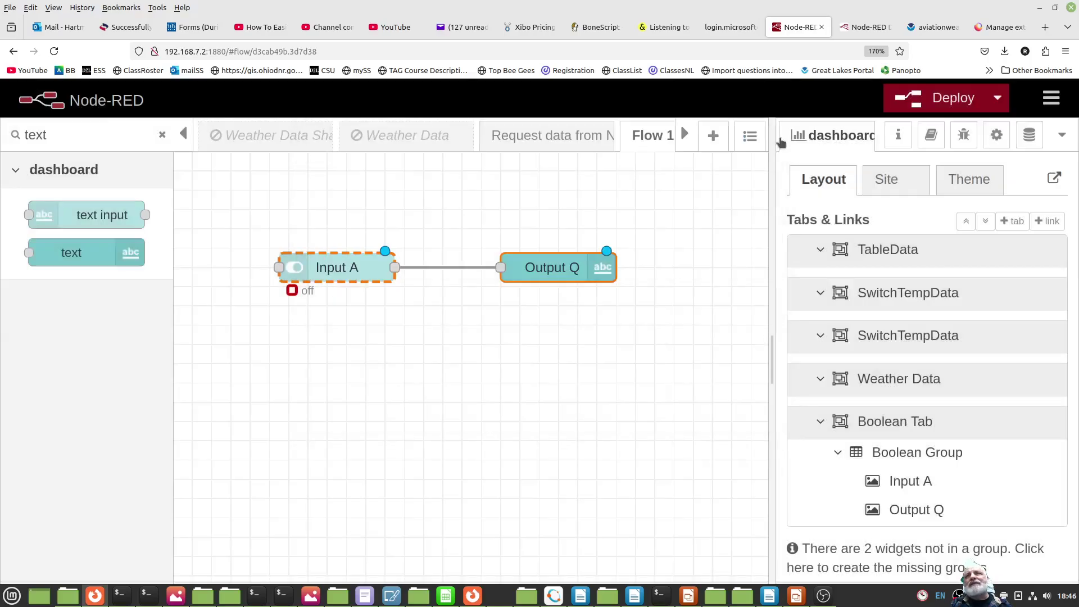
# Deploy the reordered dashboard layout despite the improperly configured nodes and switch to the dashboard page
pyautogui.click(927, 108)
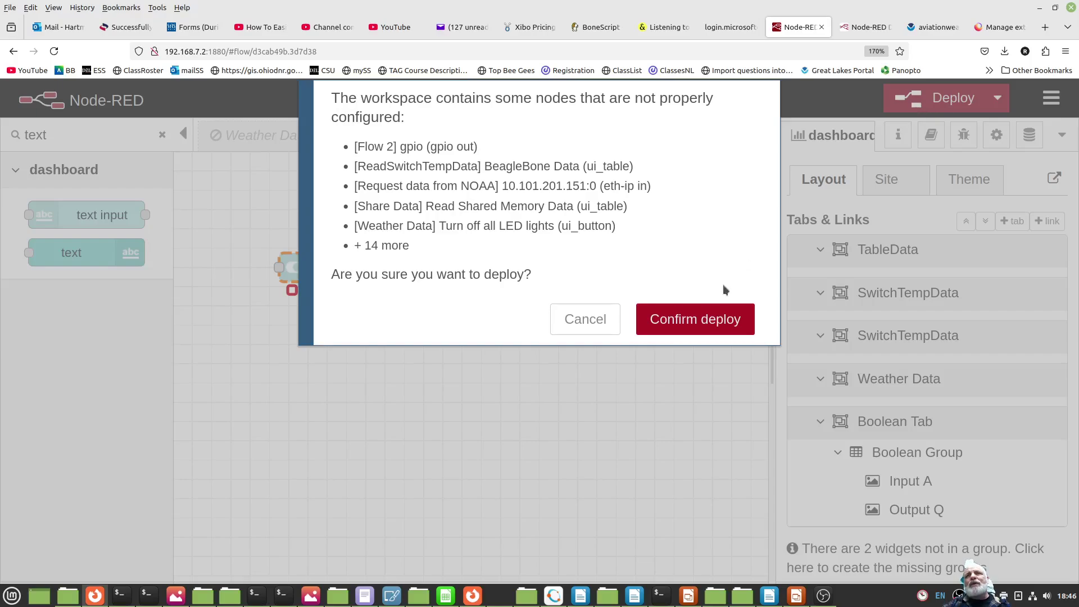
pyautogui.click(725, 322)
pyautogui.click(868, 29)
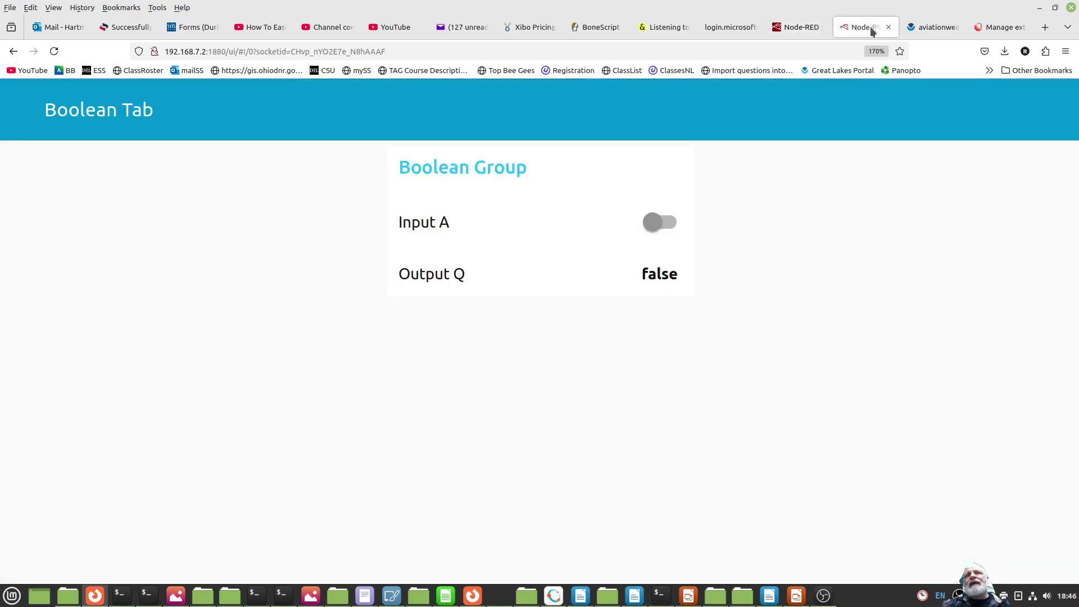
# Test Output Q in the new widget order by toggling Input A repeatedly, leaving it off
pyautogui.click(662, 223)
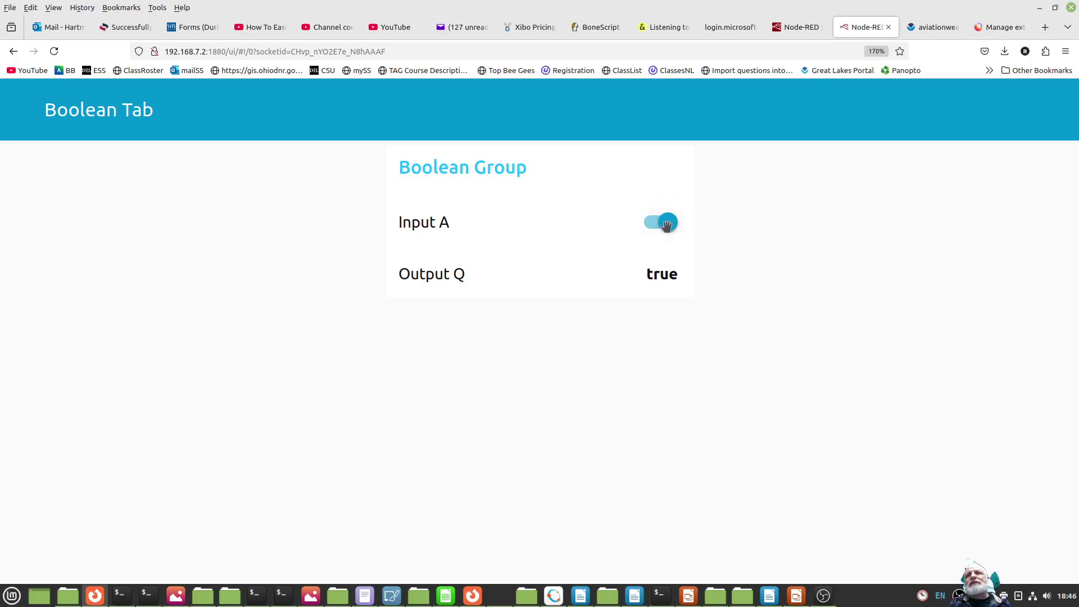
pyautogui.click(666, 225)
pyautogui.click(665, 224)
pyautogui.click(665, 225)
# Return to the flow editor, review the list of available sidebar views and clear the node selection
pyautogui.click(815, 30)
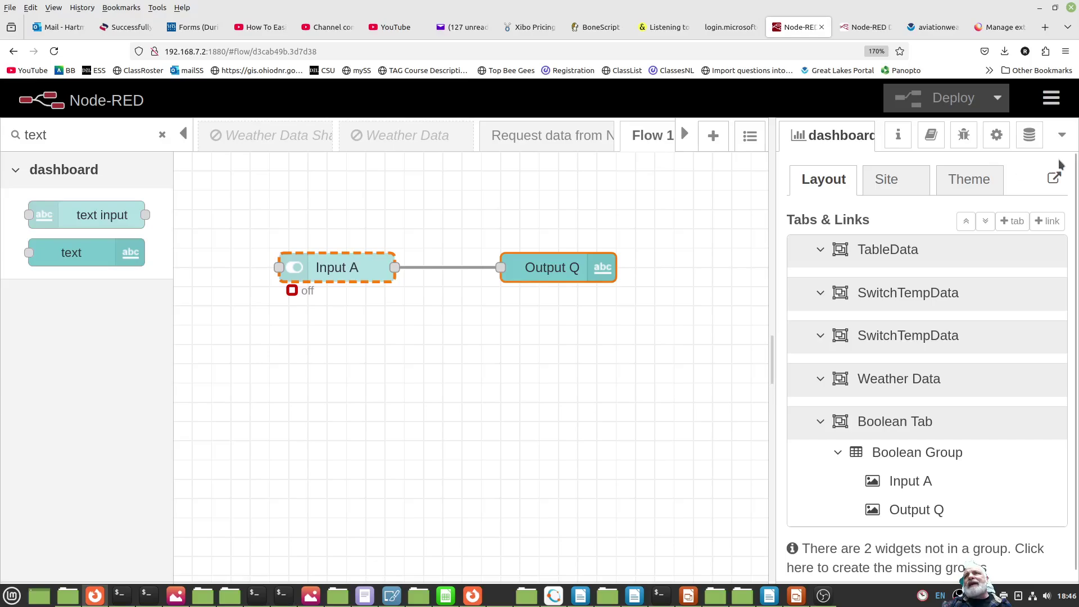
pyautogui.click(1064, 137)
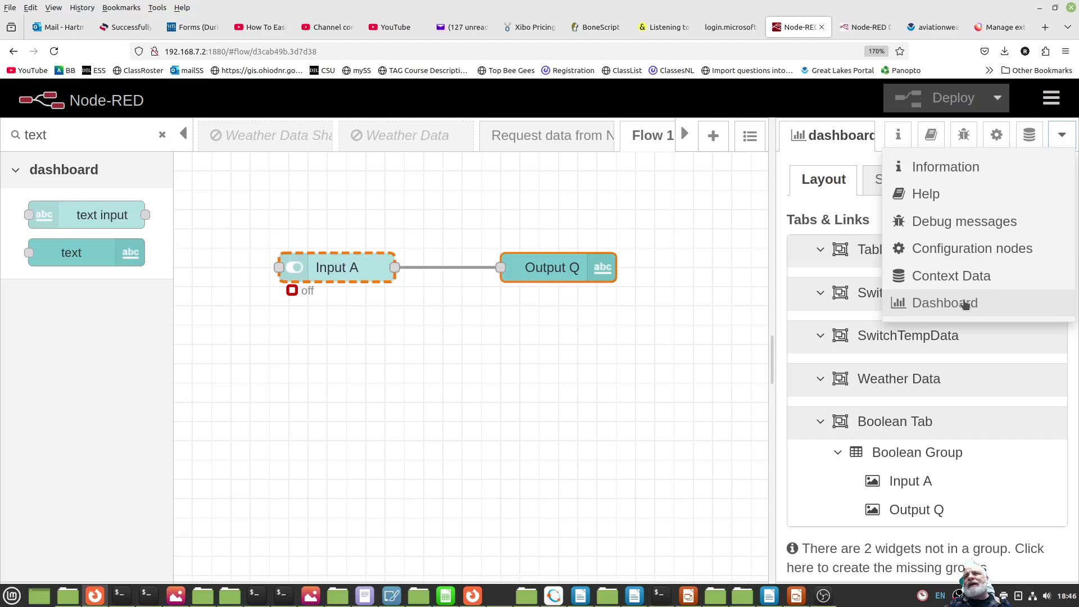
pyautogui.click(677, 373)
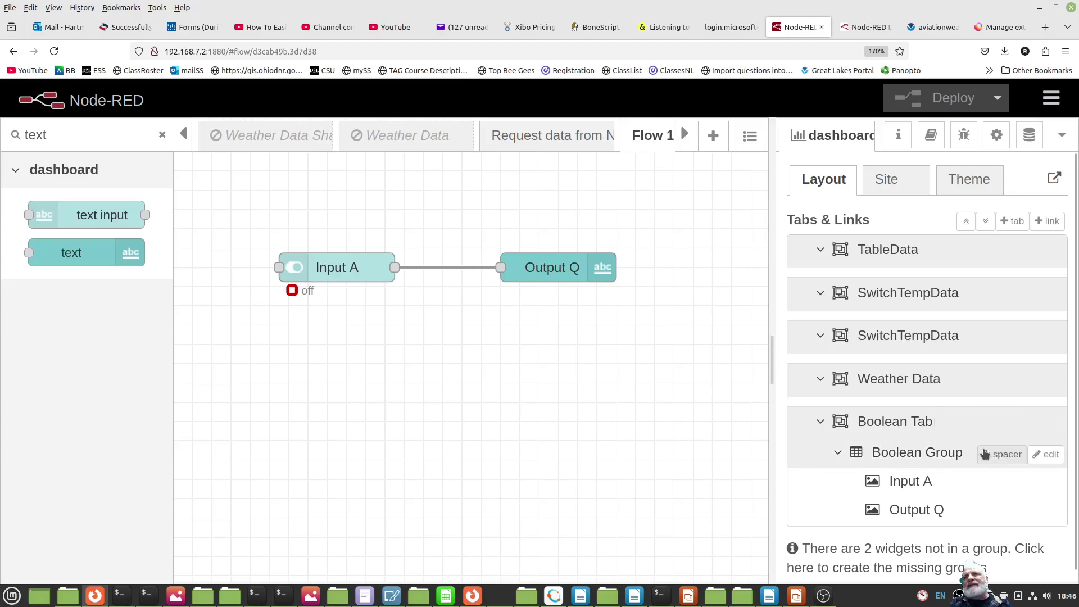
# Show the flow information, reload the editor and disable the Request data from NOAA flow
pyautogui.click(898, 140)
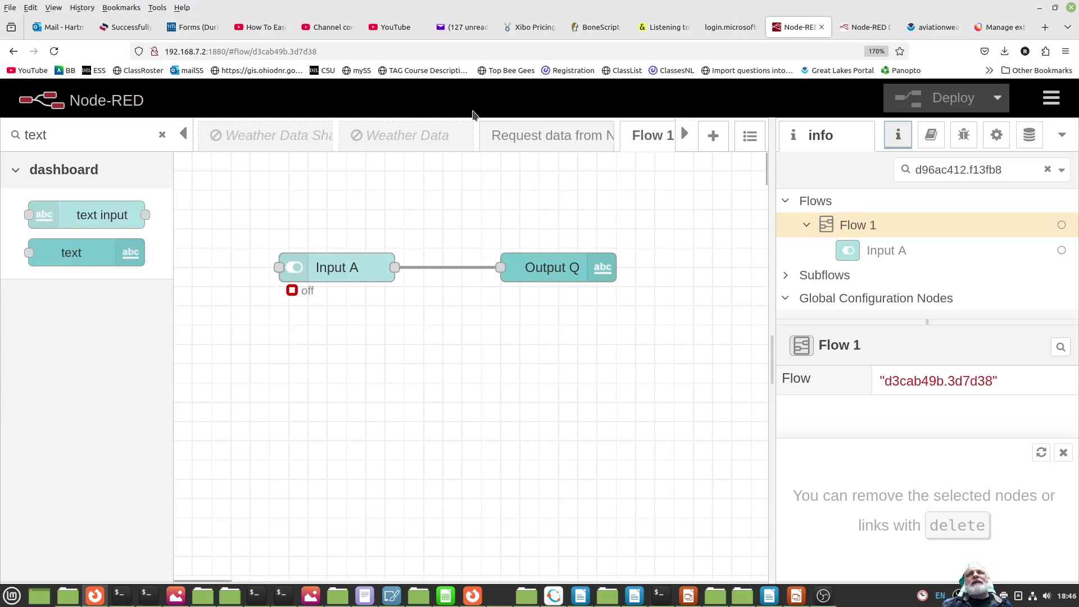
pyautogui.click(54, 51)
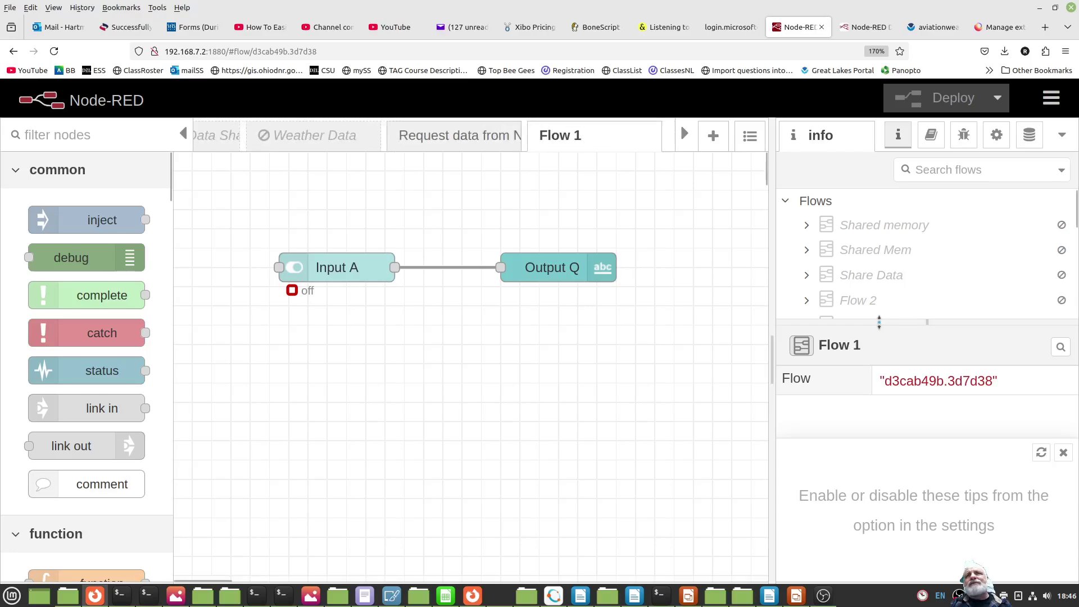
pyautogui.scroll(-5, 899, 258)
pyautogui.scroll(4, 913, 253)
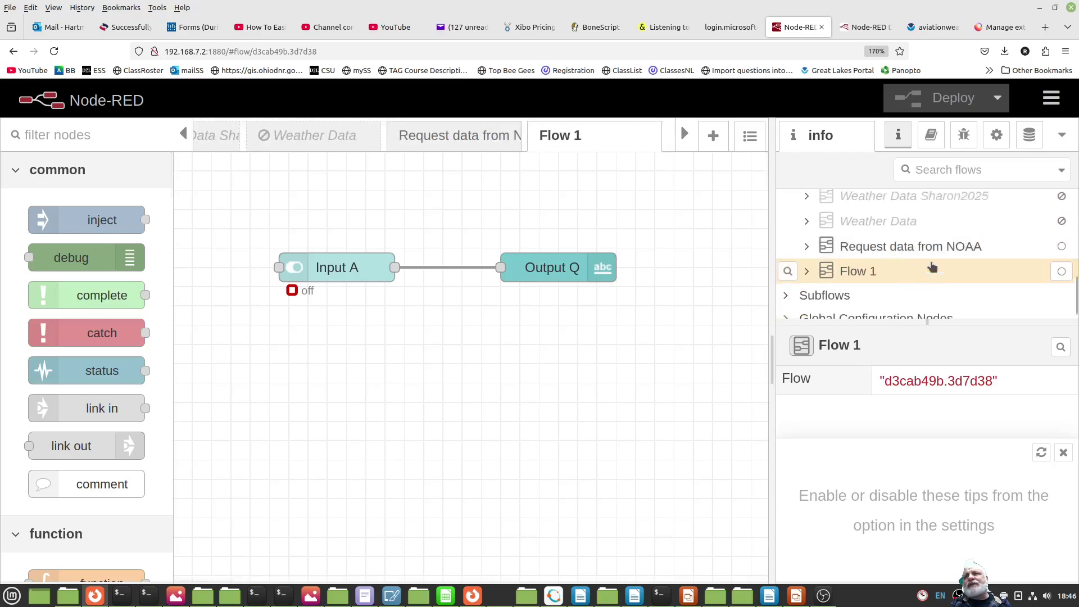
pyautogui.scroll(2, 933, 268)
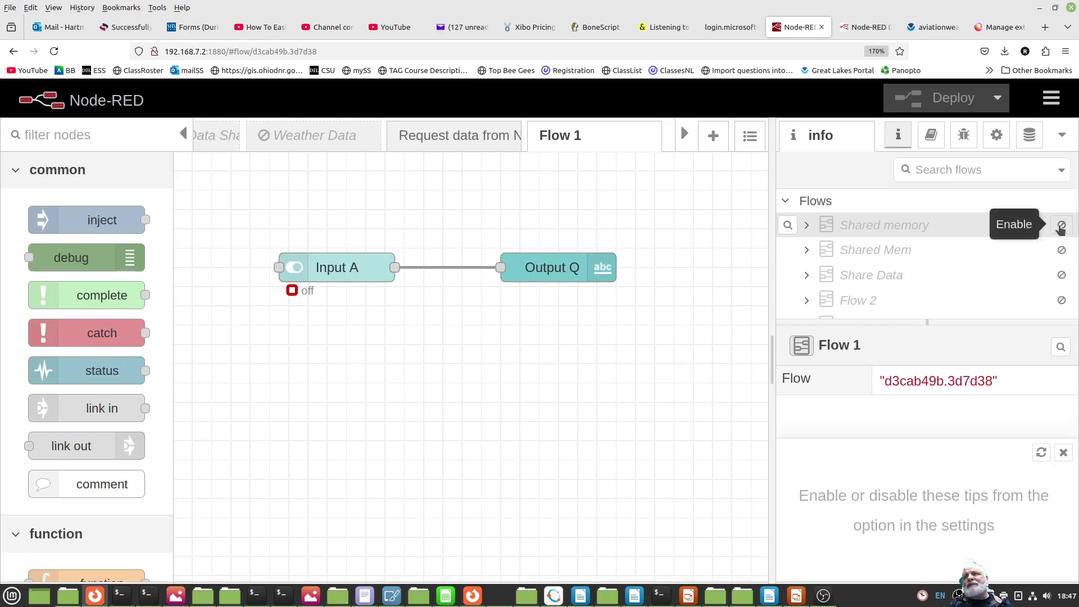
pyautogui.scroll(-5, 1053, 241)
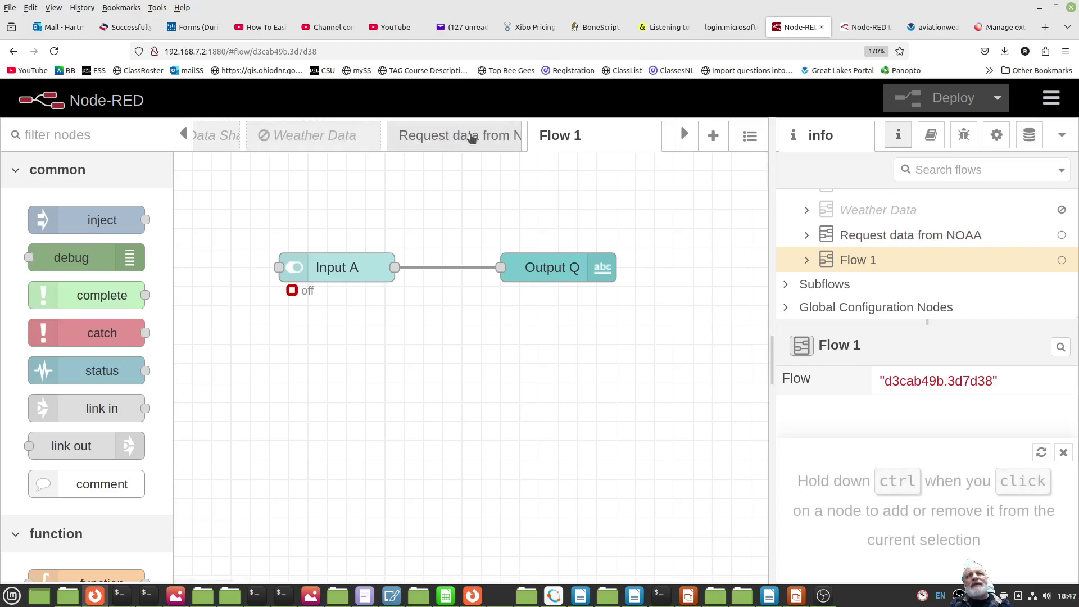
pyautogui.click(1062, 236)
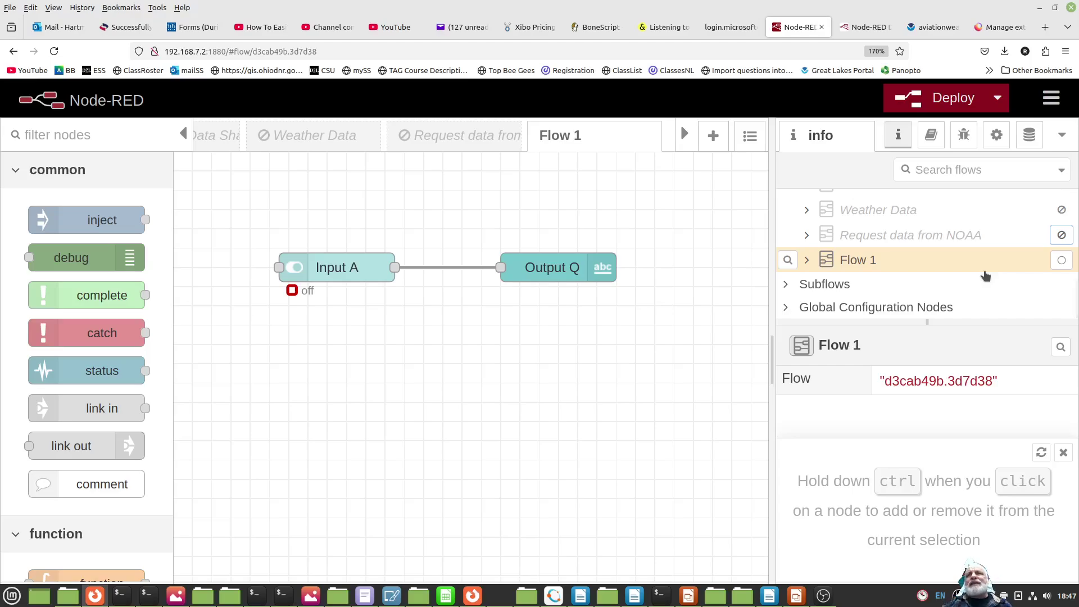
# Look through the whole list of flows to check which ones are enabled or disabled besides Flow 1
pyautogui.scroll(5, 999, 260)
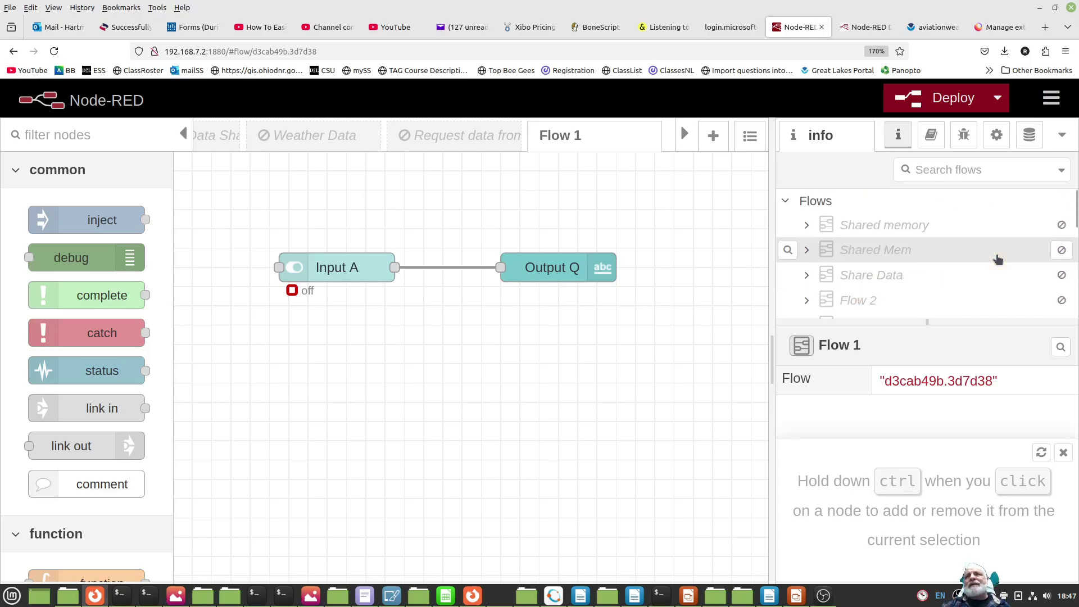
pyautogui.scroll(-3, 1016, 251)
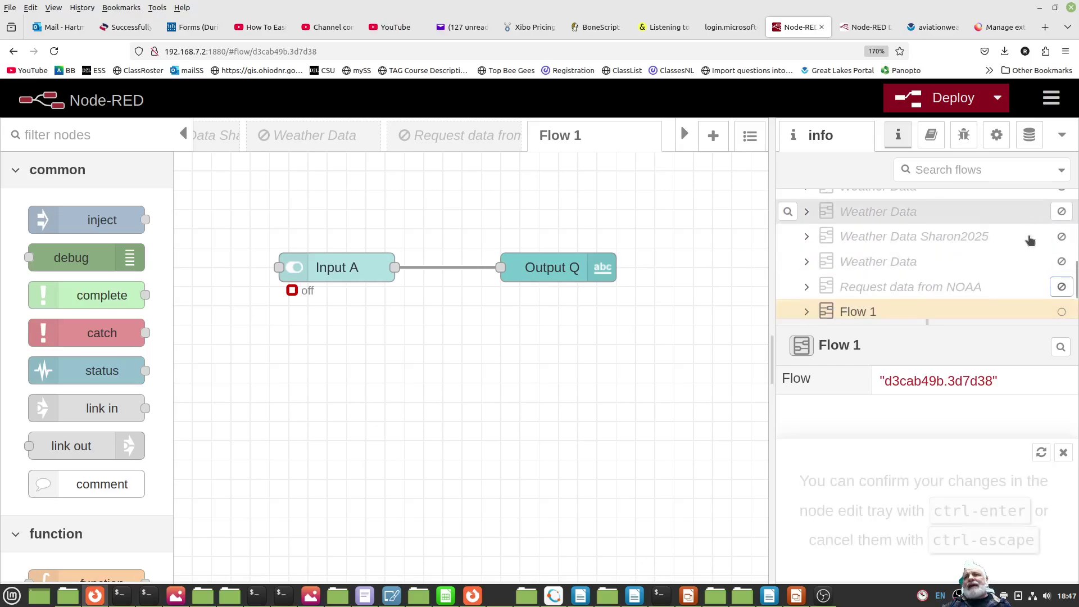
pyautogui.scroll(-2, 1023, 252)
pyautogui.scroll(1, 1026, 265)
pyautogui.scroll(3, 1026, 265)
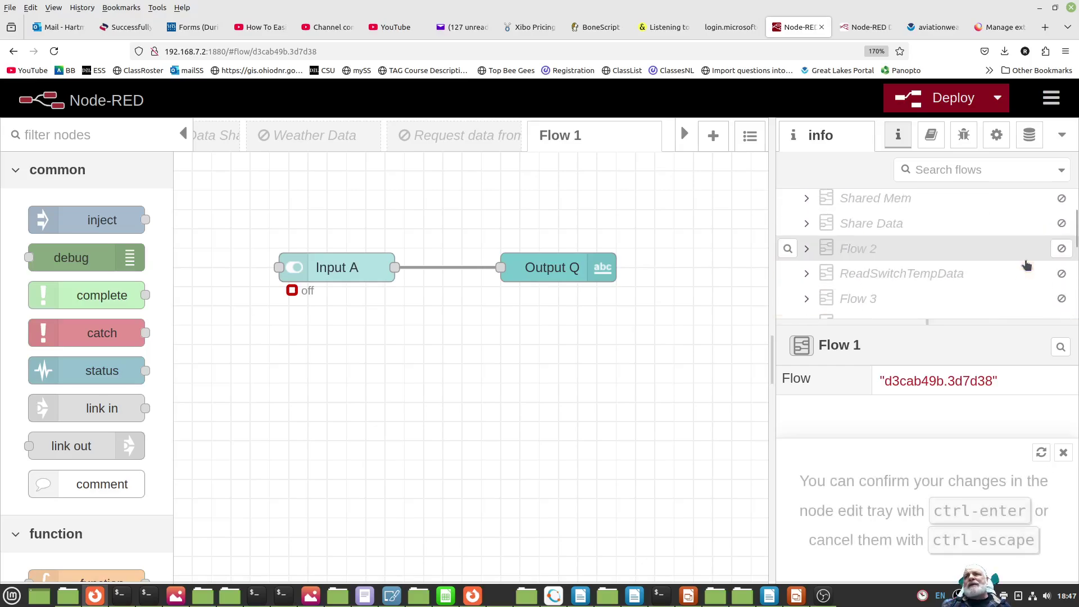
pyautogui.scroll(2, 1026, 264)
pyautogui.scroll(-5, 1026, 265)
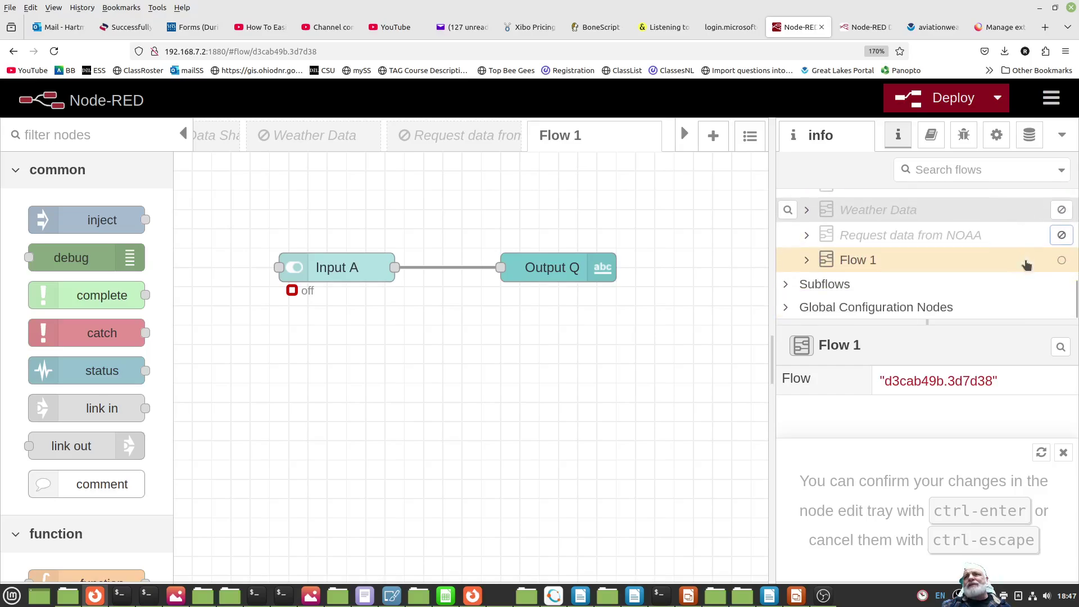
pyautogui.scroll(3, 1026, 264)
pyautogui.scroll(-3, 1057, 250)
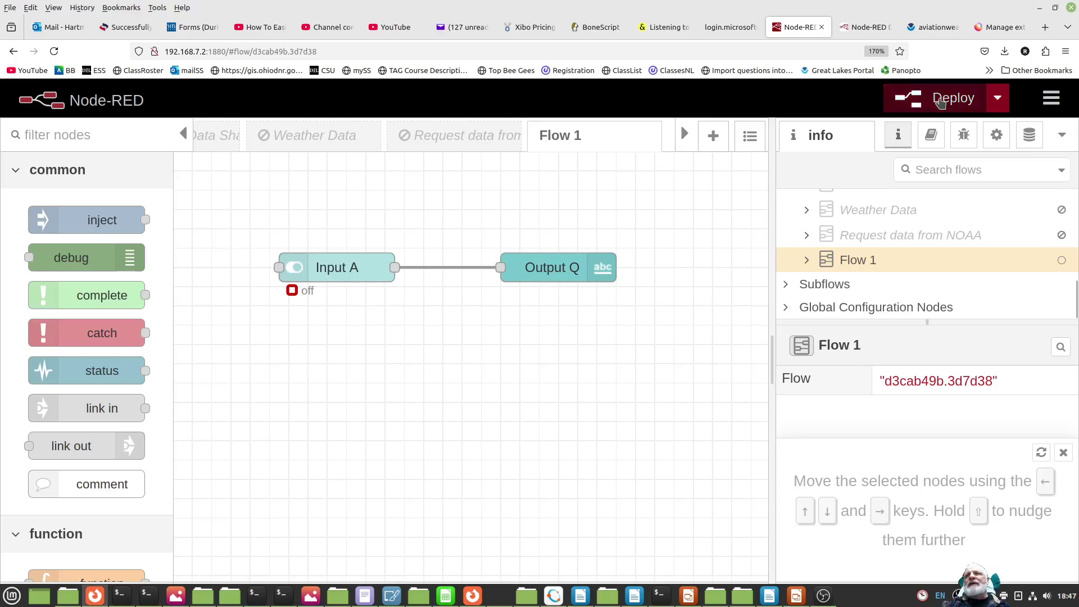
# Deploy the workspace with the Request data from NOAA flow disabled and return to the dashboard page
pyautogui.click(949, 98)
pyautogui.click(694, 318)
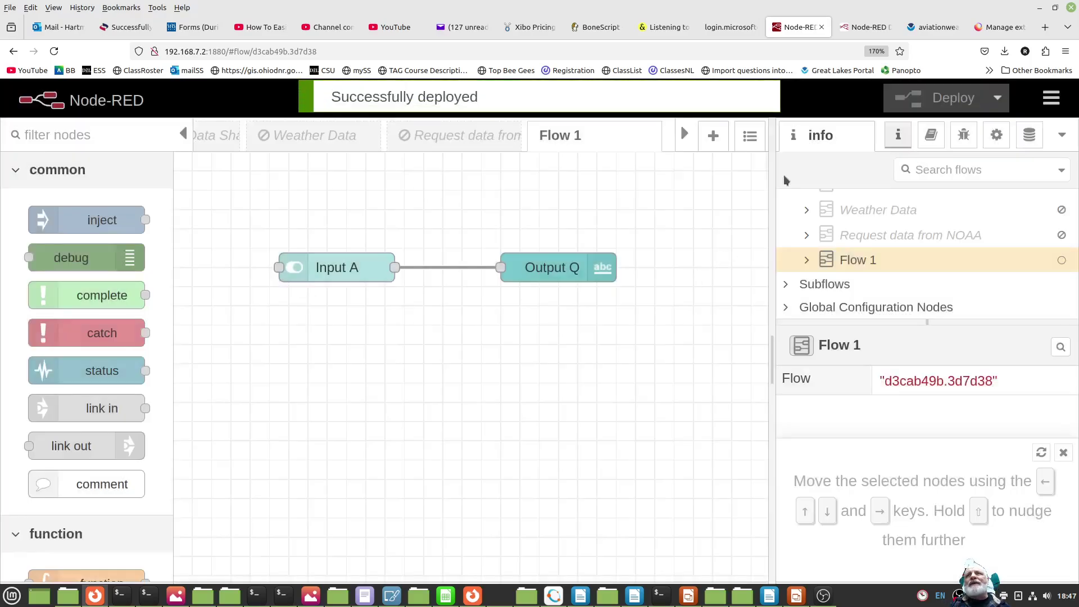
pyautogui.click(867, 26)
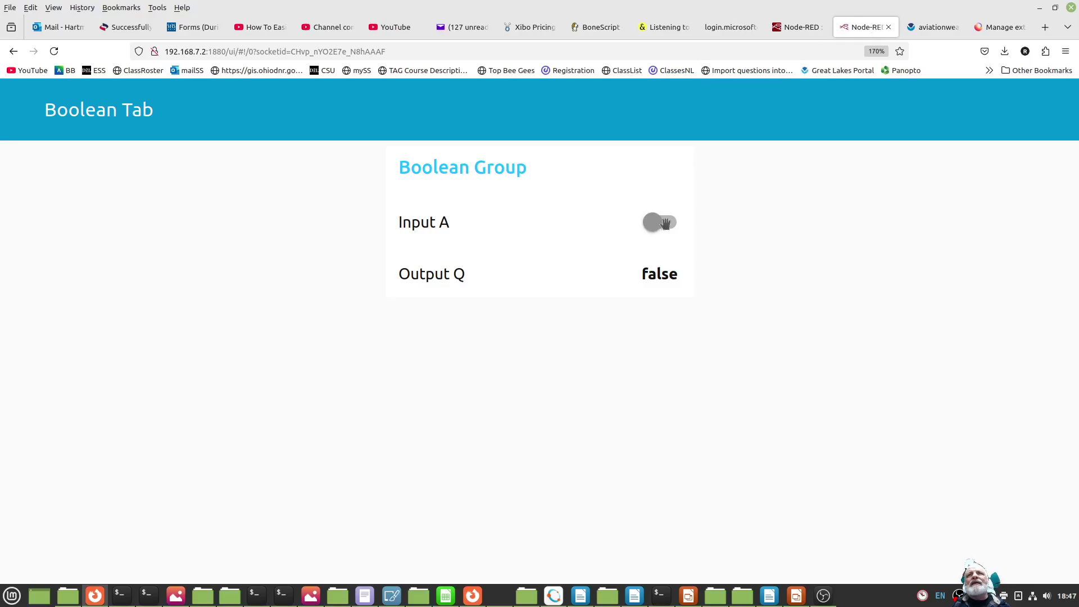
# Retest the deployed dashboard by toggling Input A on and off while checking Output Q, leaving the switch off
pyautogui.click(665, 225)
pyautogui.click(664, 228)
pyautogui.click(655, 225)
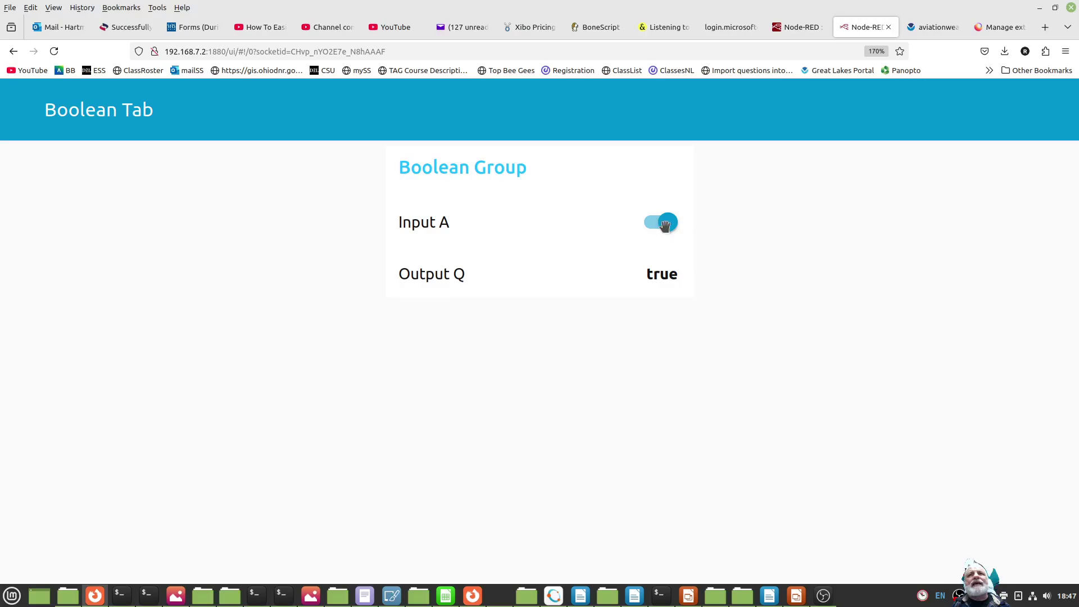
pyautogui.click(666, 225)
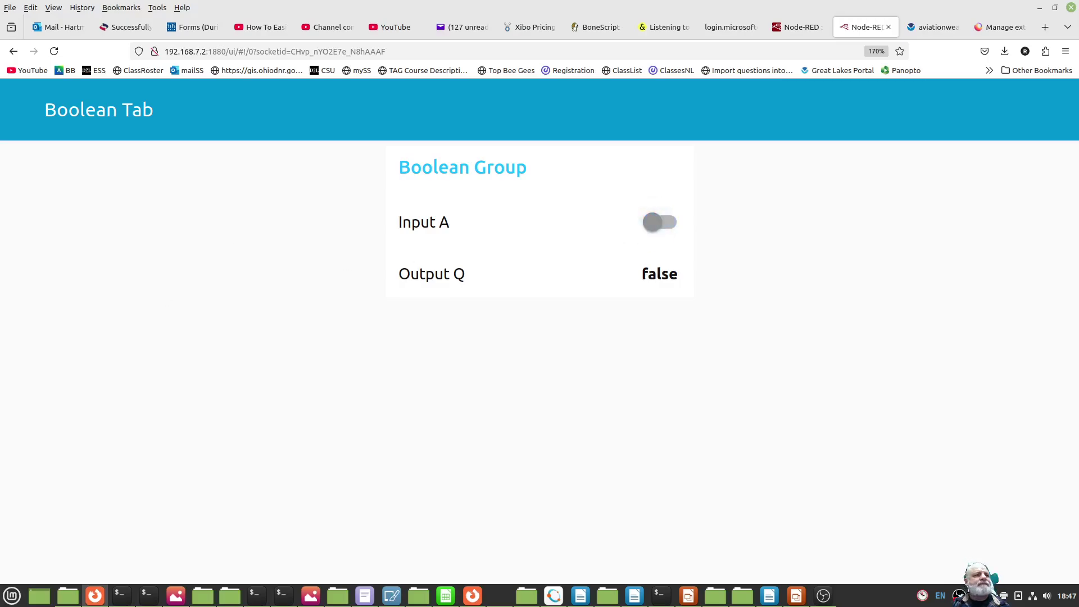
pyautogui.hotkey('alt', 'Tab')
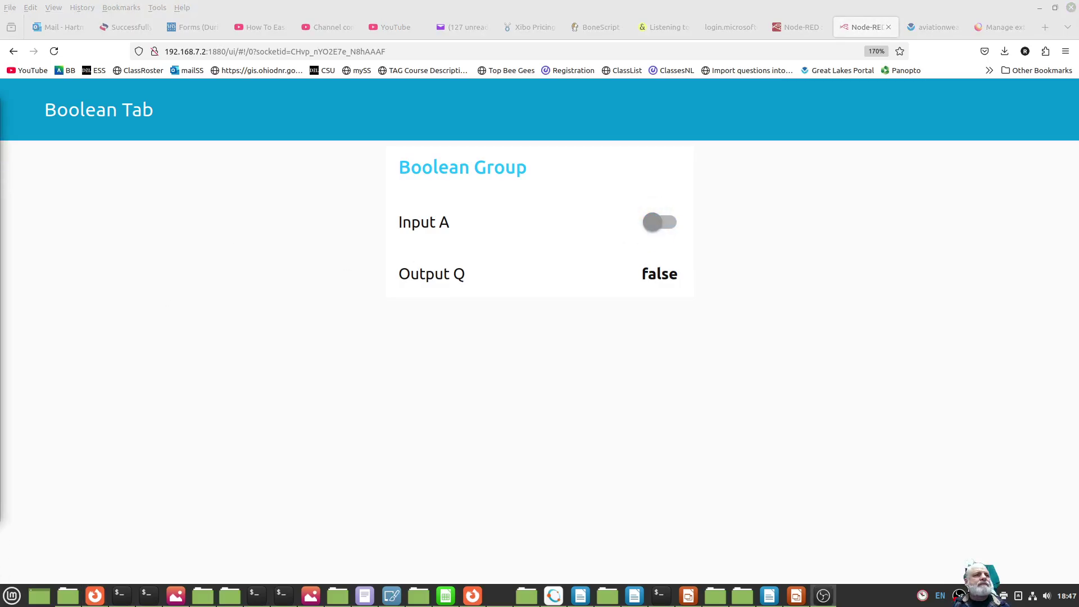